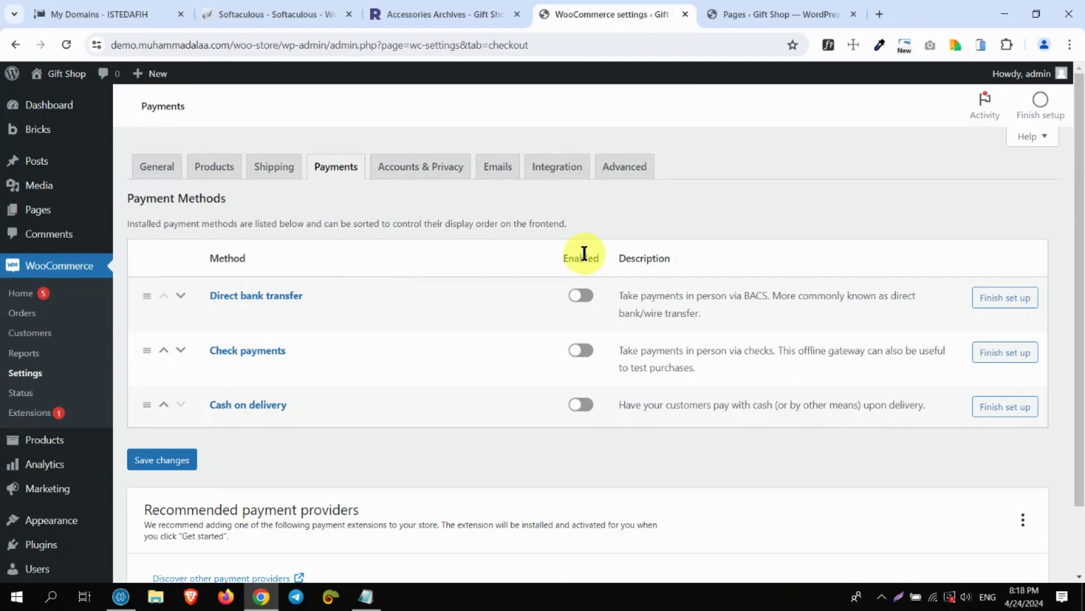
Scroll the WooCommerce Payments tab down to the Direct bank transfer, Check payments and Cash on delivery table
{"action": "left_click_drag", "start_coordinate": [1079, 185], "coordinate": [1081, 202]}
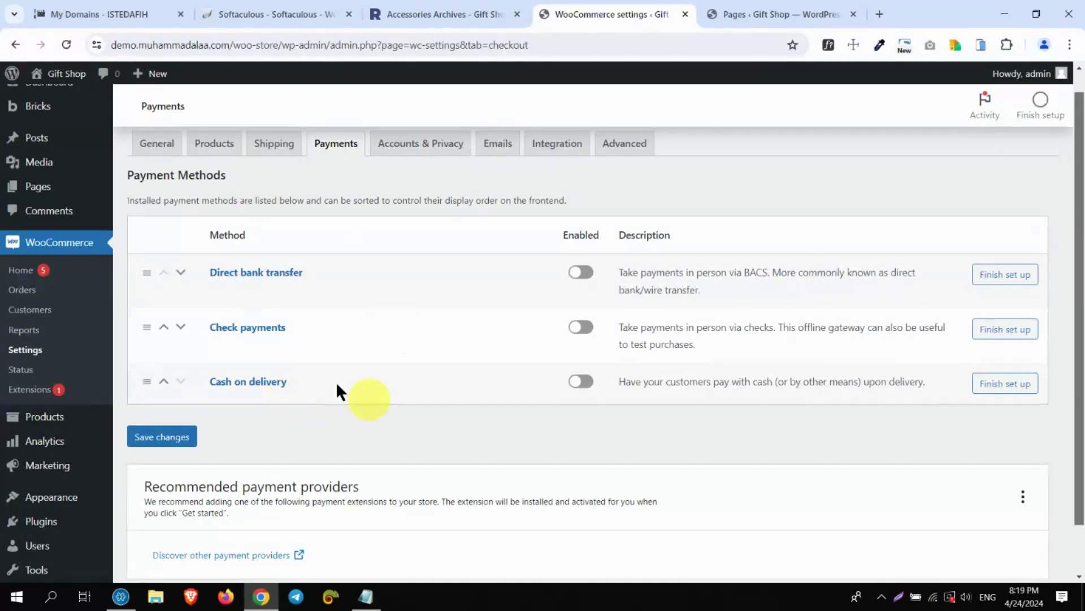
{"action": "scroll", "coordinate": [1080, 382], "scroll_direction": "down", "scroll_amount": 1}
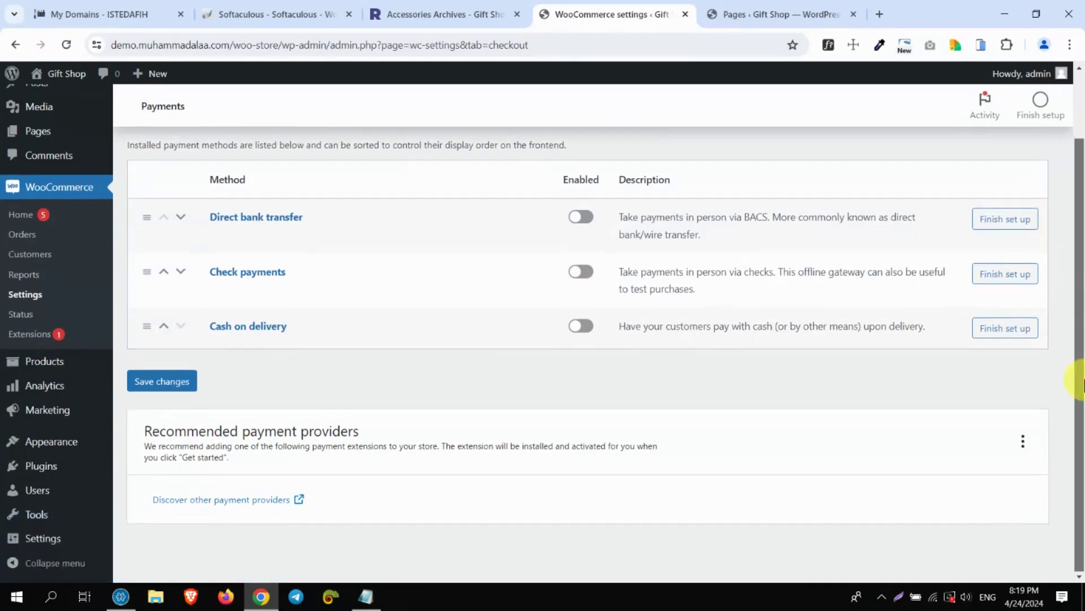
Open the WooCommerce.com Marketplace catalogue of other payment providers and accept all cookies
{"action": "left_click", "coordinate": [225, 500]}
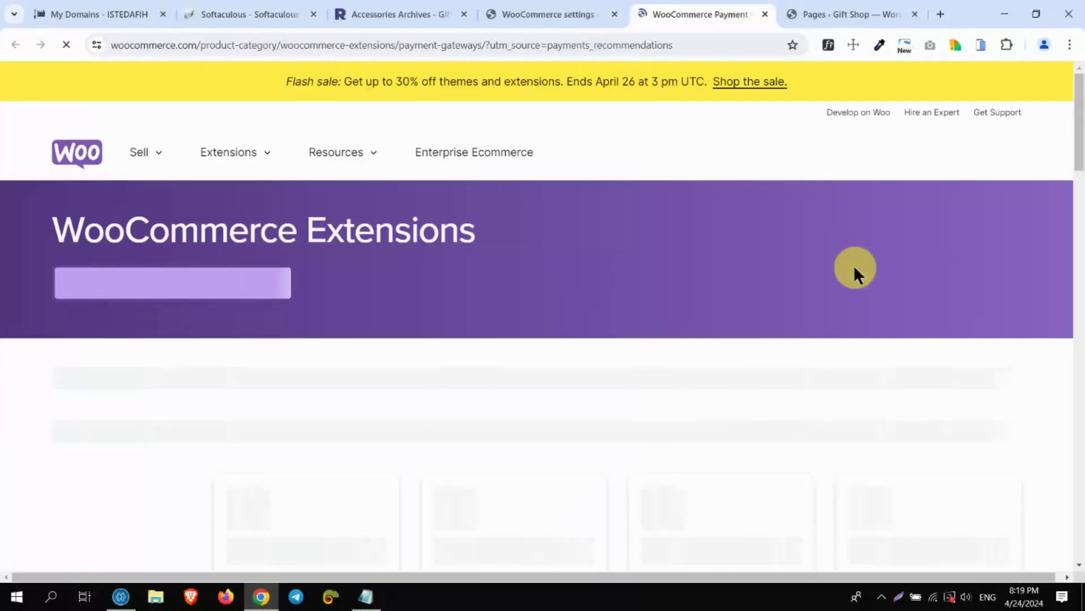
{"action": "left_click_drag", "start_coordinate": [1080, 117], "coordinate": [1082, 176]}
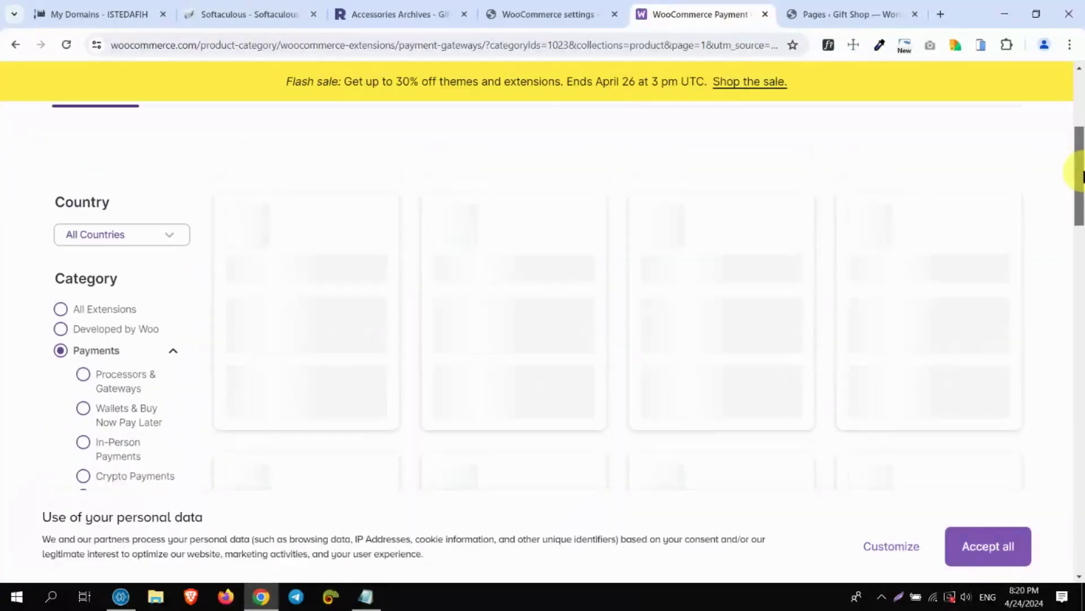
{"action": "left_click", "coordinate": [993, 544]}
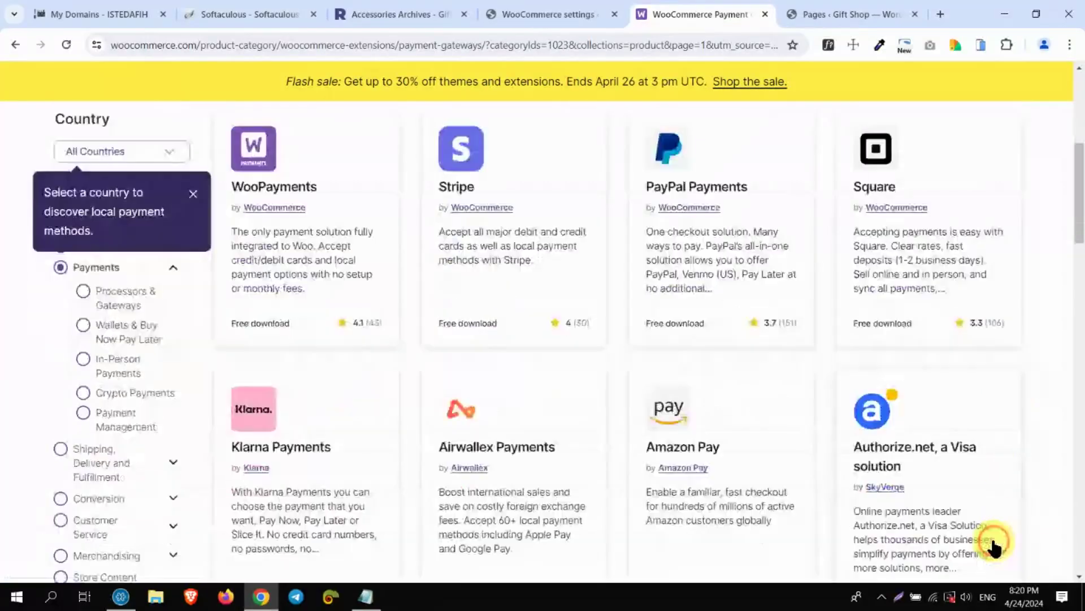
{"action": "left_click_drag", "start_coordinate": [1077, 226], "coordinate": [1083, 221]}
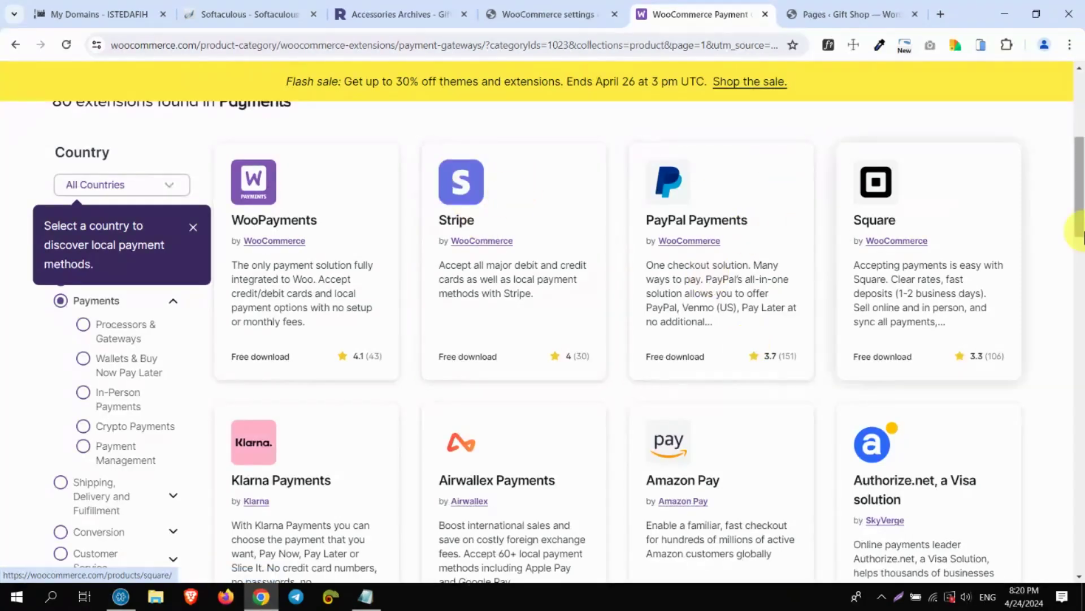
{"action": "scroll", "coordinate": [1081, 234], "scroll_direction": "down", "scroll_amount": 2}
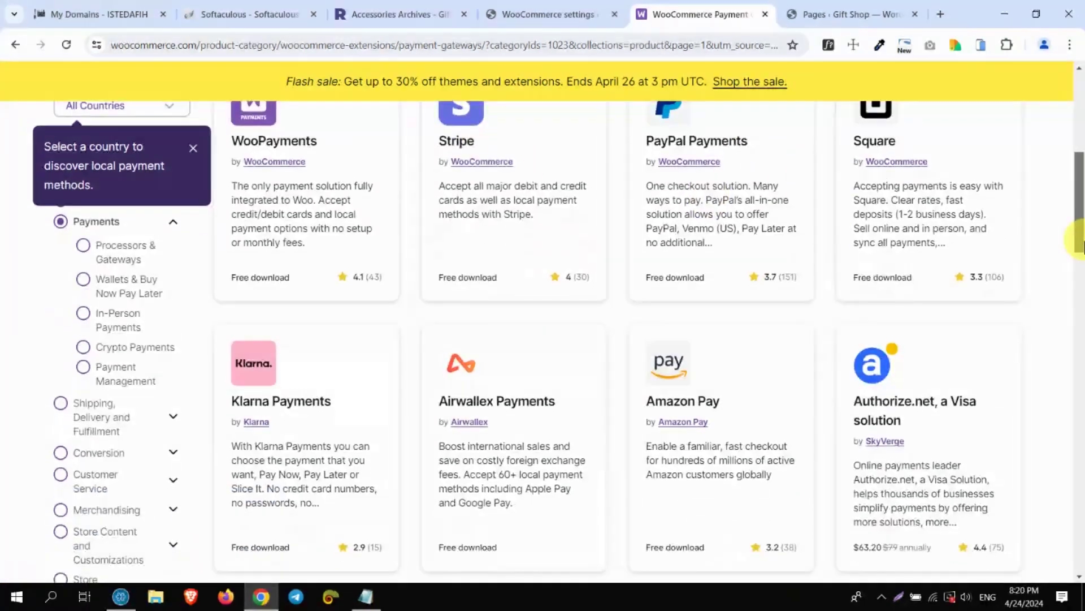
{"action": "scroll", "coordinate": [1080, 243], "scroll_direction": "down", "scroll_amount": 1}
{"action": "left_click_drag", "start_coordinate": [1083, 248], "coordinate": [1083, 439]}
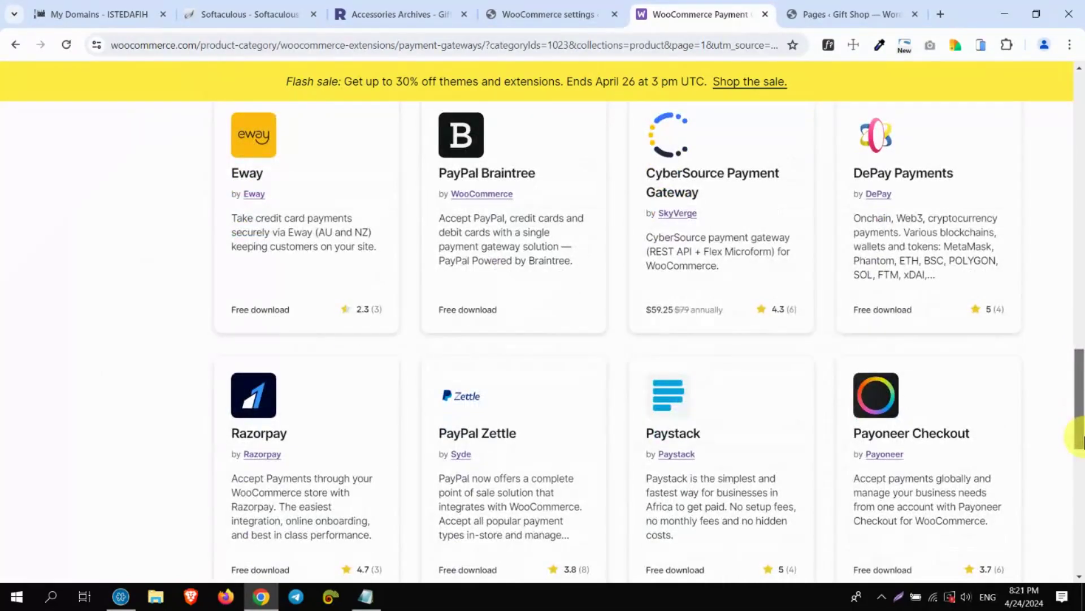
{"action": "left_click_drag", "start_coordinate": [1082, 440], "coordinate": [1082, 472]}
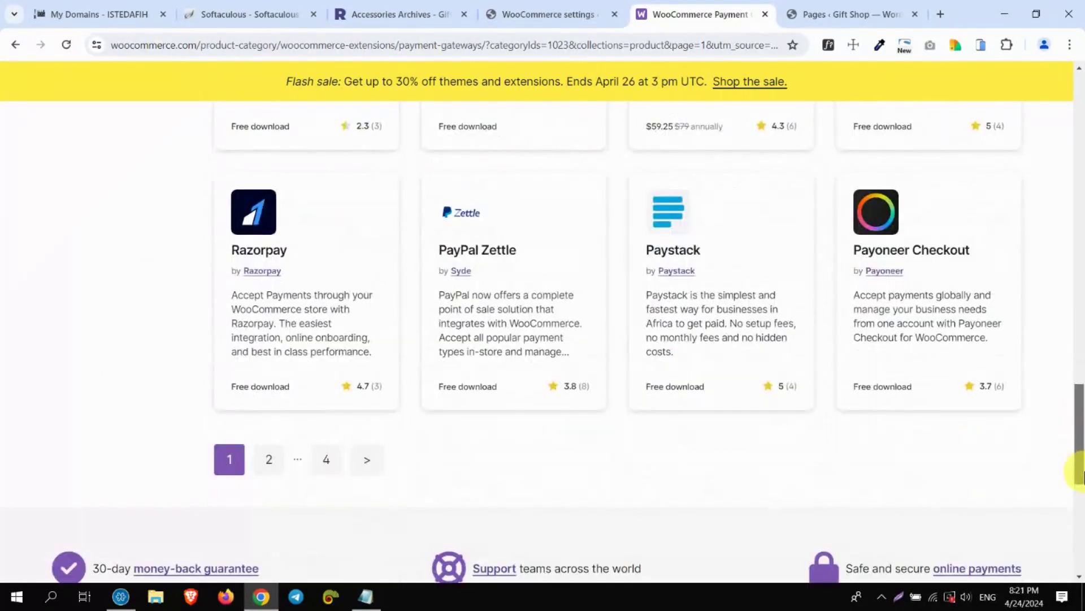
{"action": "left_click_drag", "start_coordinate": [1081, 475], "coordinate": [1052, 198]}
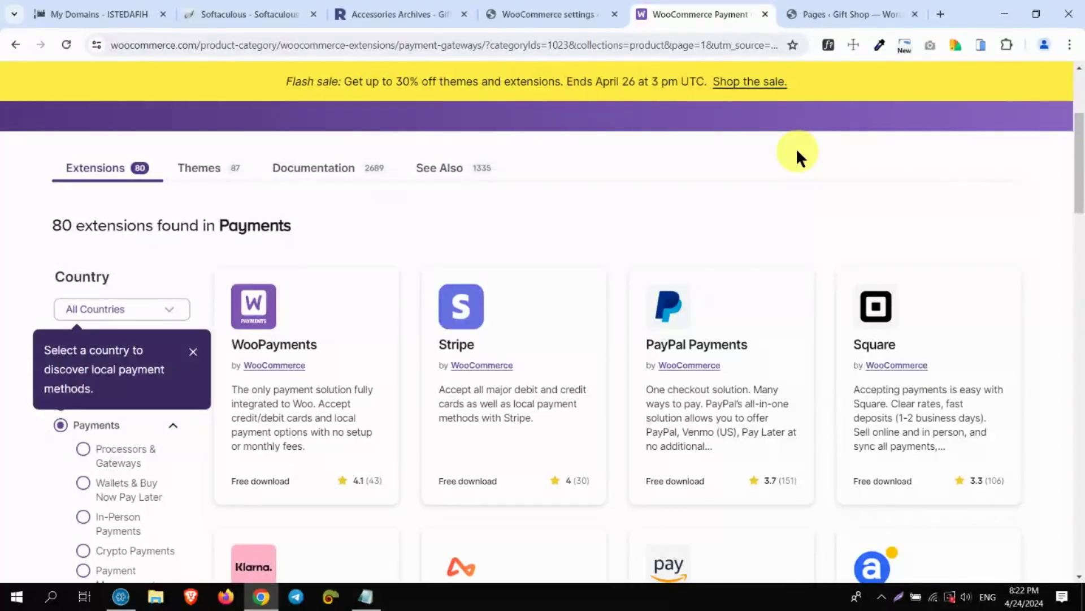
{"action": "left_click", "coordinate": [940, 14]}
{"action": "type", "text": "paytabs"}
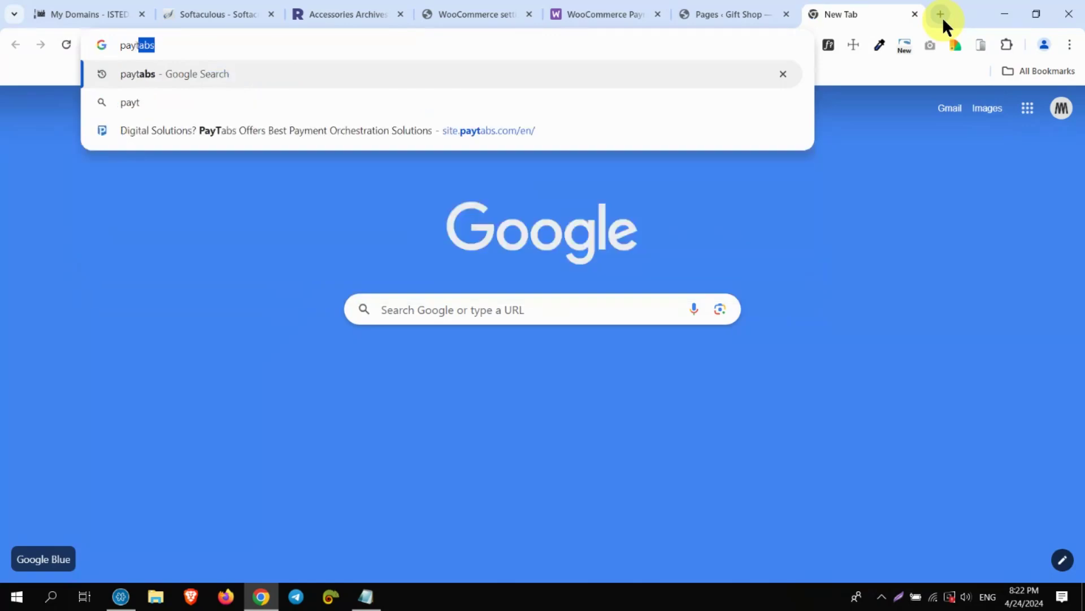
{"action": "key", "text": "Return"}
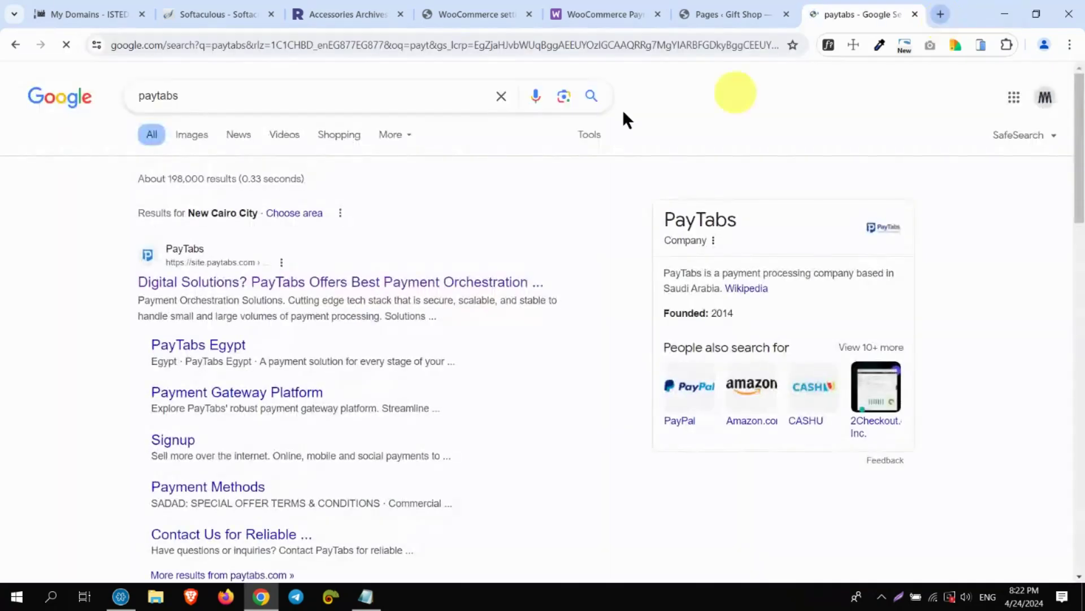
{"action": "left_click", "coordinate": [363, 272]}
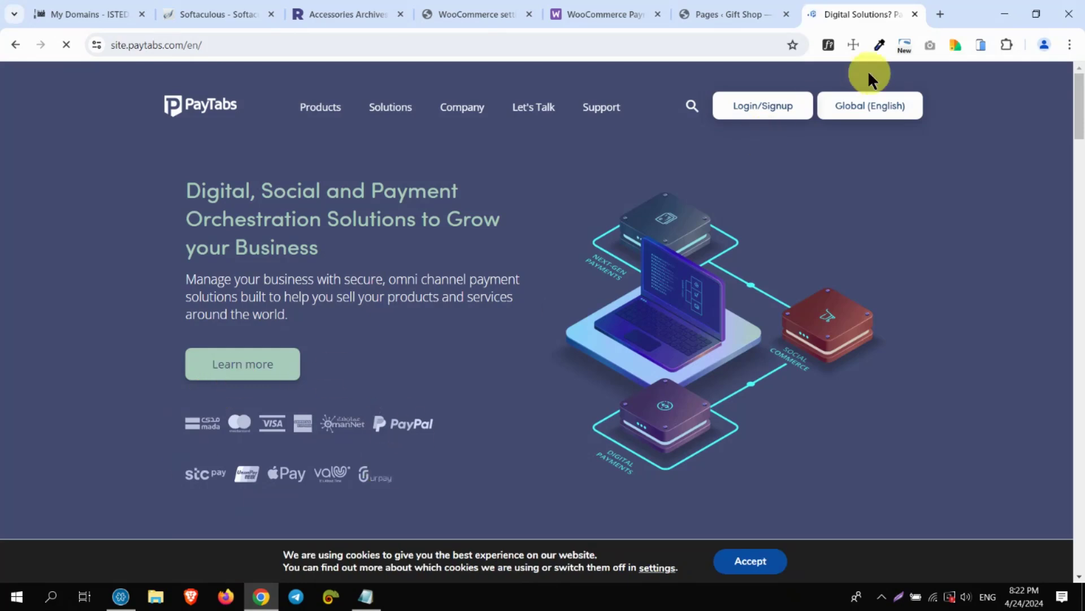
{"action": "left_click", "coordinate": [915, 14]}
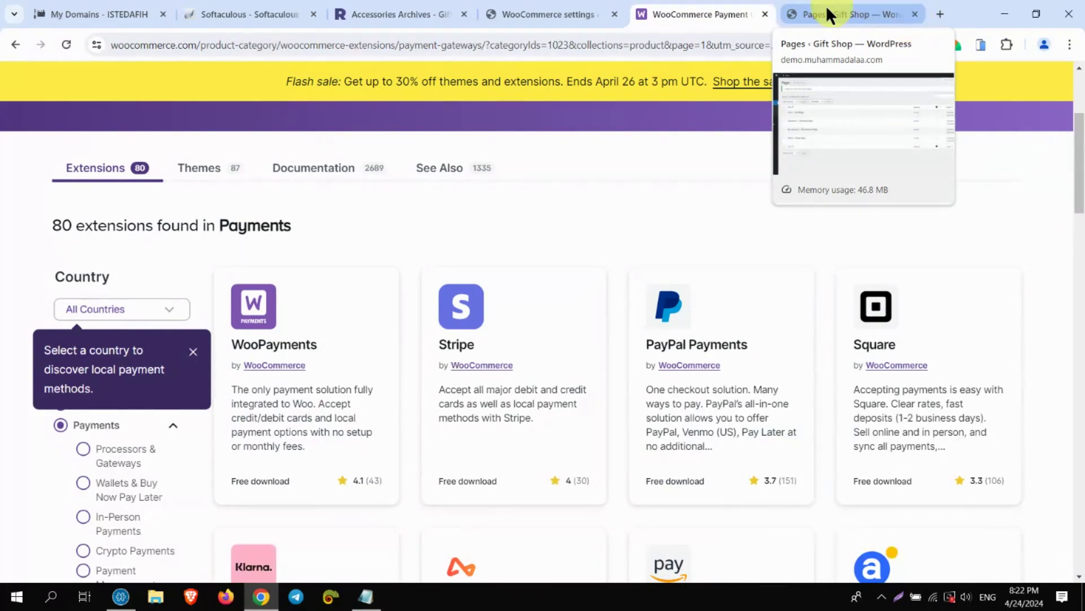
Close the Marketplace payment gateways tab and go back to the store's Payments settings
{"action": "left_click", "coordinate": [767, 12]}
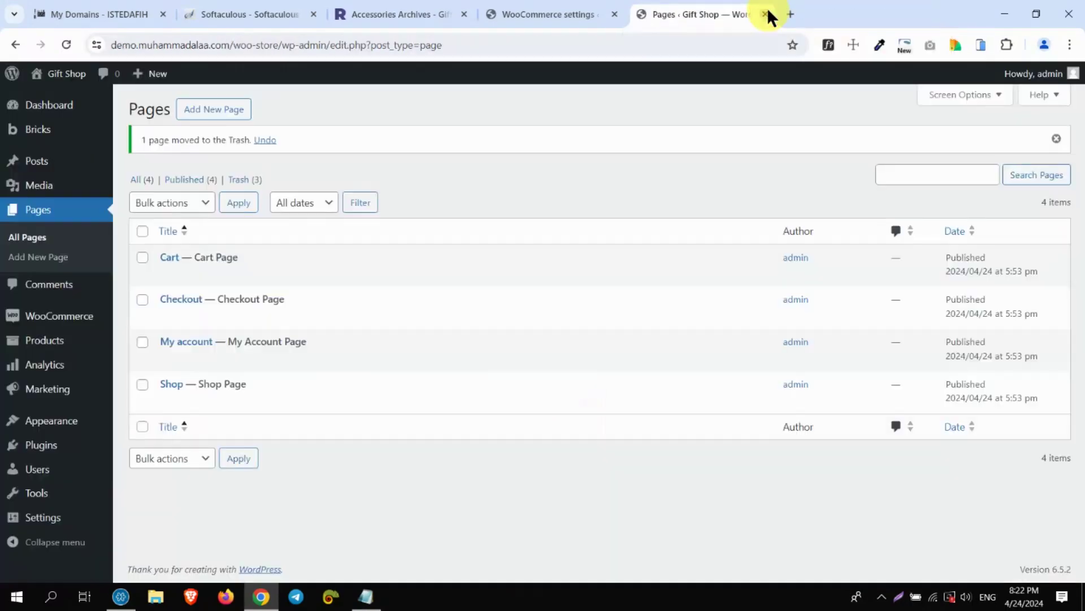
{"action": "left_click", "coordinate": [562, 8]}
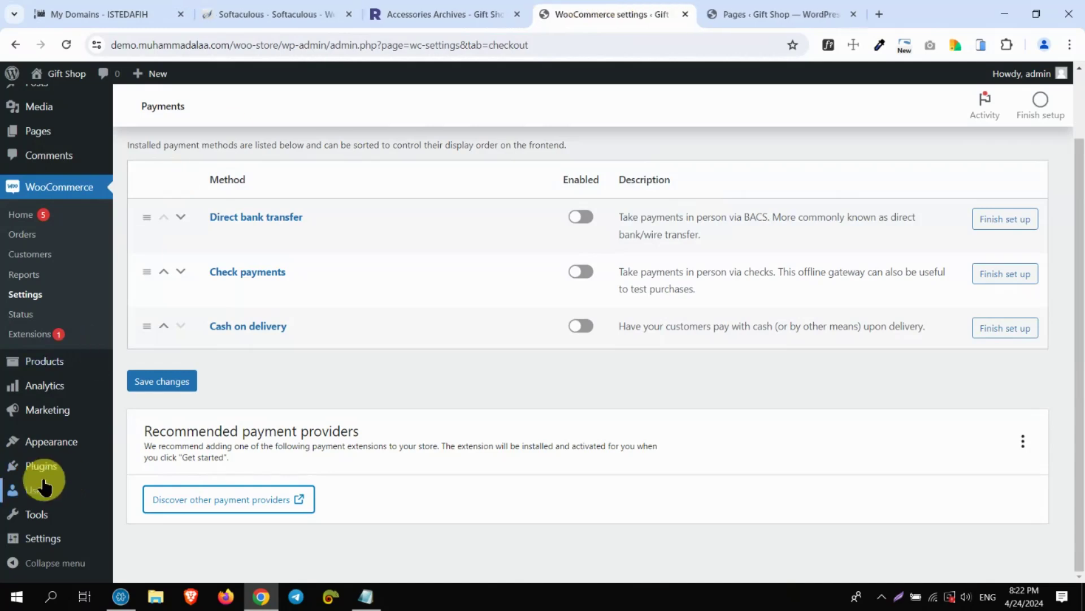
{"action": "mouse_move", "coordinate": [44, 486]}
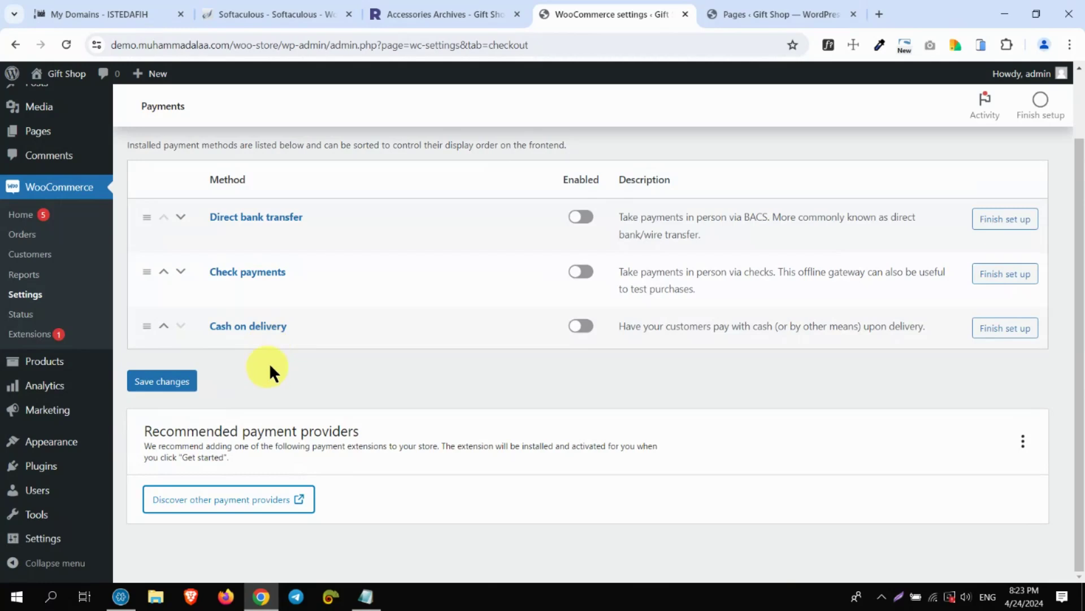
Switch on Cash on delivery, Check payments and Direct bank transfer
{"action": "left_click", "coordinate": [579, 328]}
{"action": "left_click", "coordinate": [583, 274]}
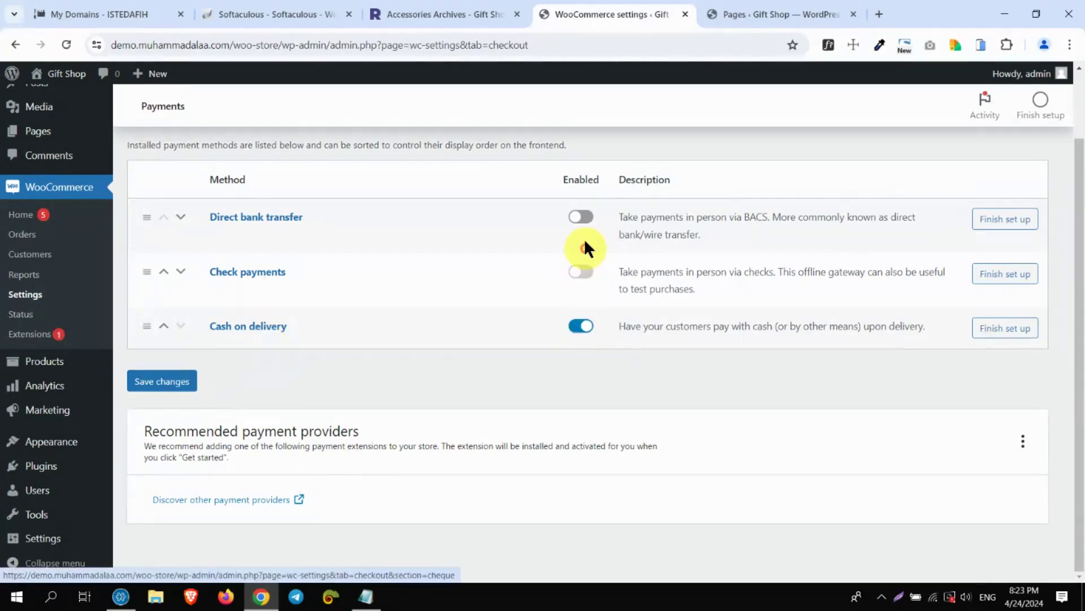
{"action": "left_click", "coordinate": [582, 221]}
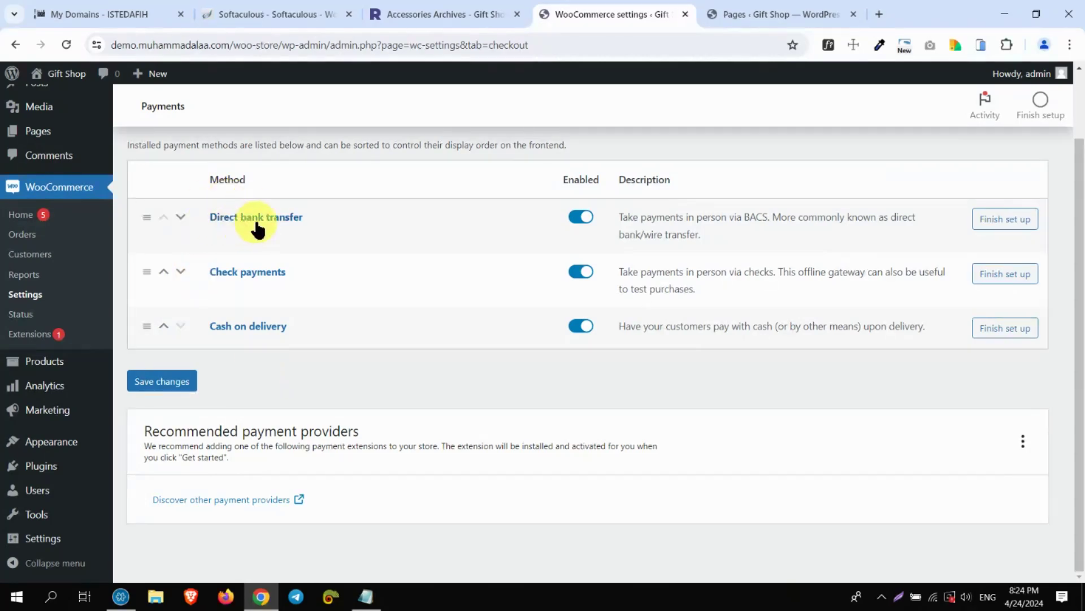
Turn Check payments off again
{"action": "left_click", "coordinate": [580, 272]}
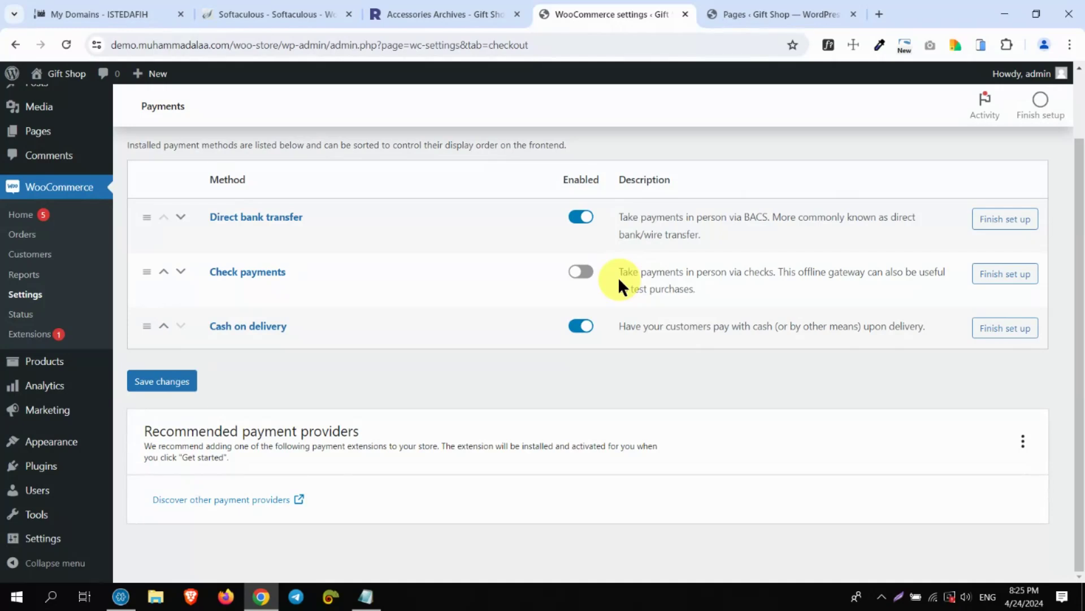
Re-enable Check payments and save the payment methods settings
{"action": "left_click", "coordinate": [583, 273]}
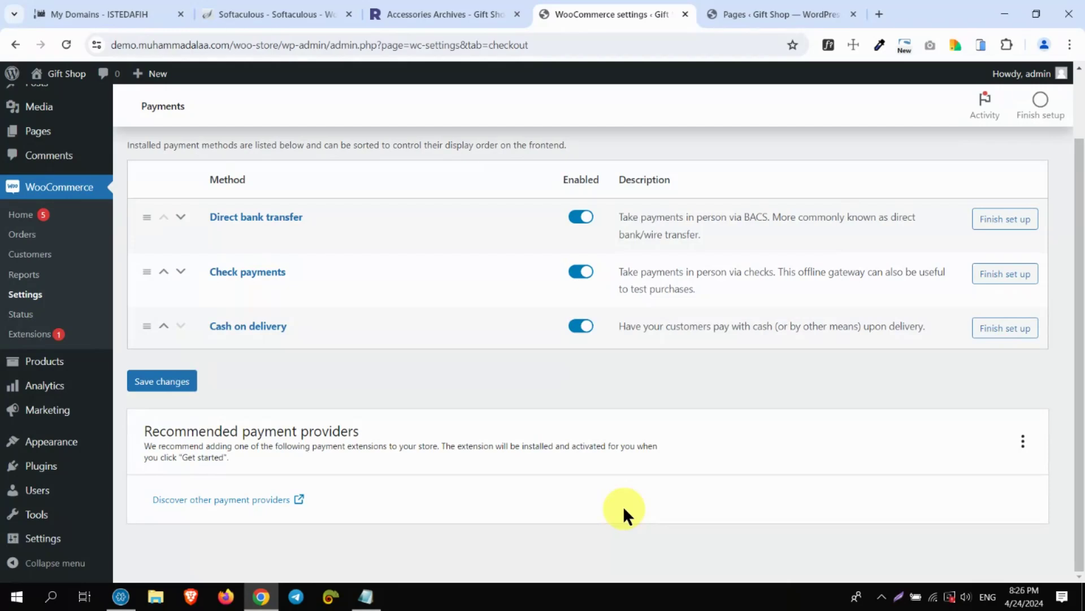
{"action": "left_click", "coordinate": [177, 383]}
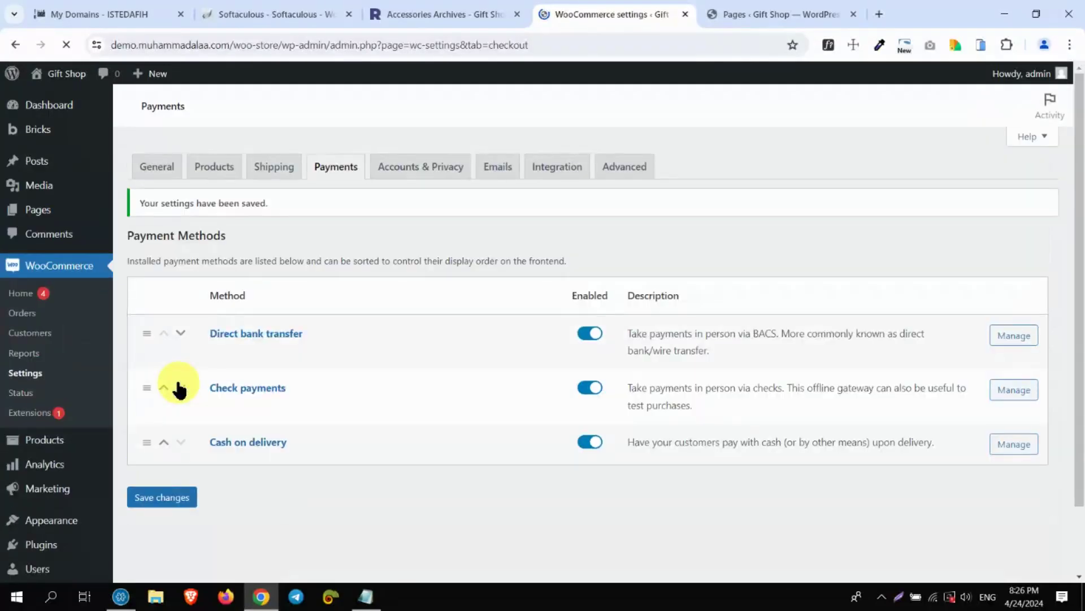
{"action": "left_click_drag", "start_coordinate": [1076, 222], "coordinate": [1076, 306]}
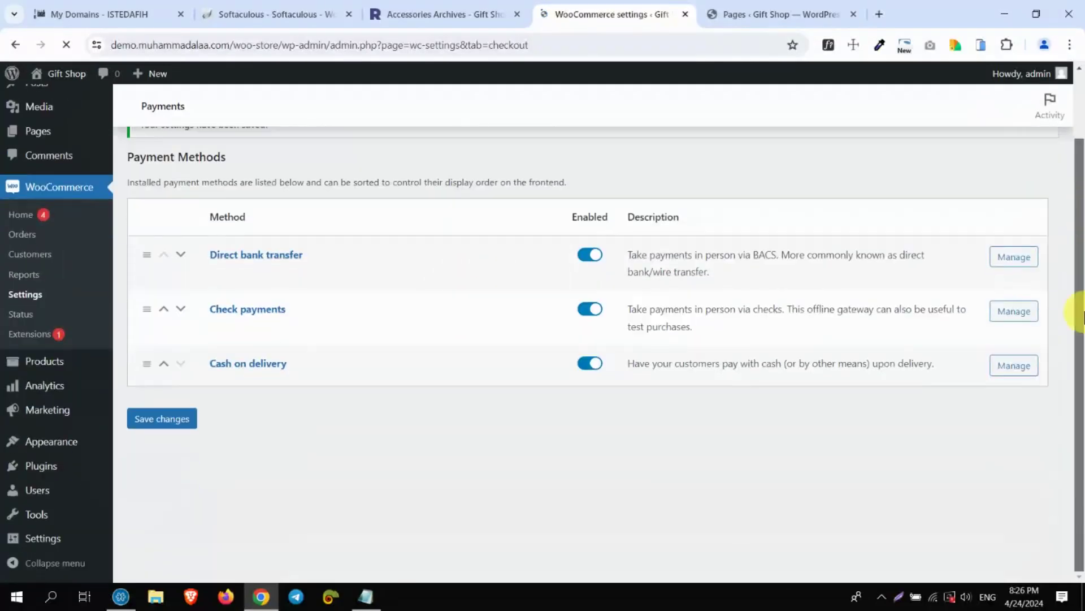
{"action": "left_click_drag", "start_coordinate": [206, 362], "coordinate": [340, 363]}
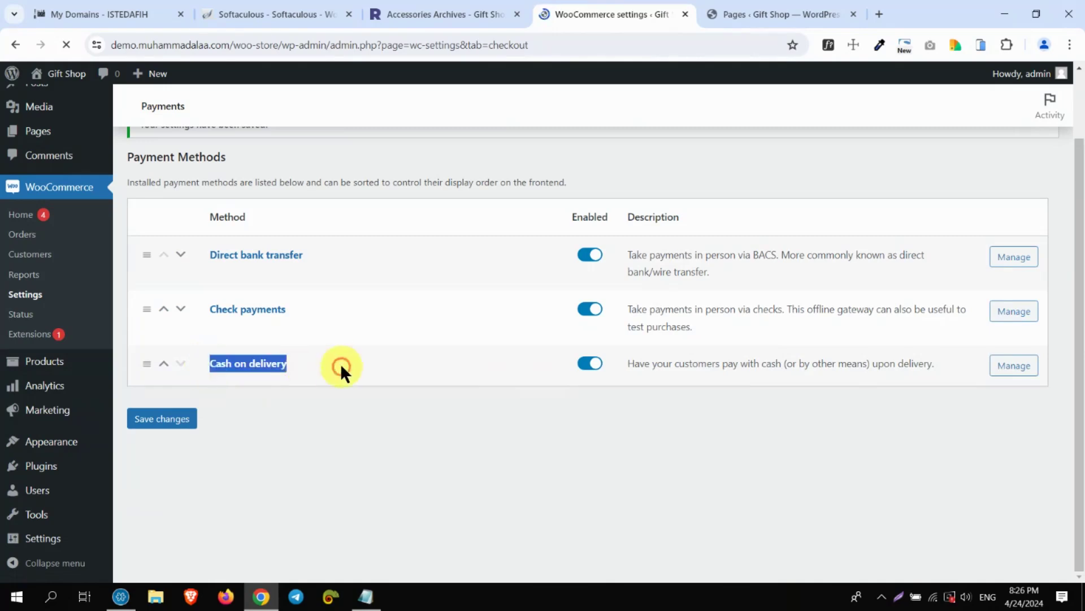
Open the Cash on delivery settings and change its title to 'Digital Wallet'
{"action": "left_click", "coordinate": [1013, 366]}
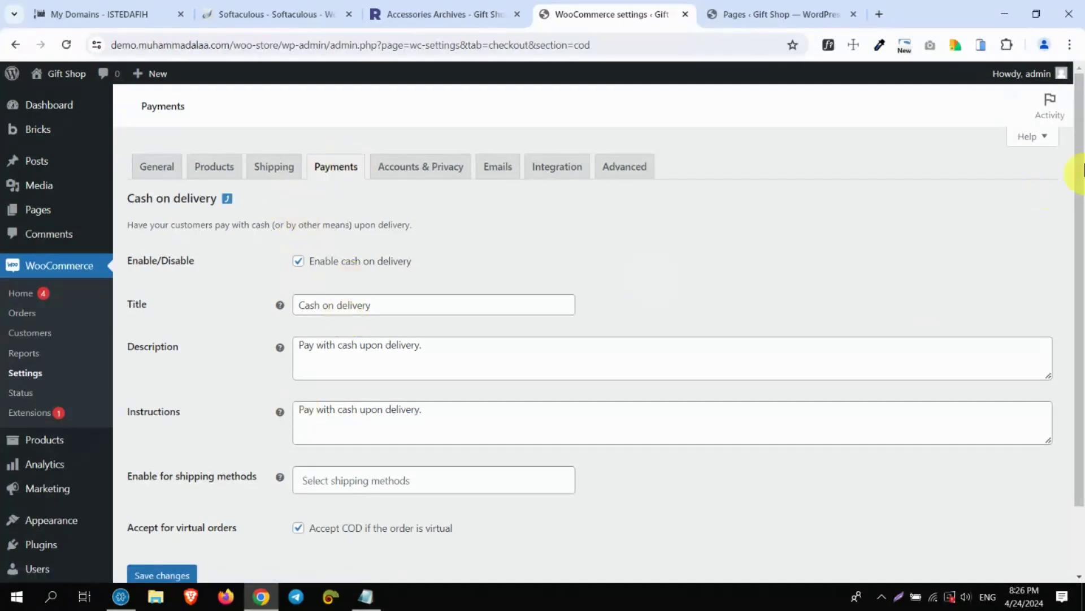
{"action": "left_click_drag", "start_coordinate": [1083, 169], "coordinate": [1084, 212]}
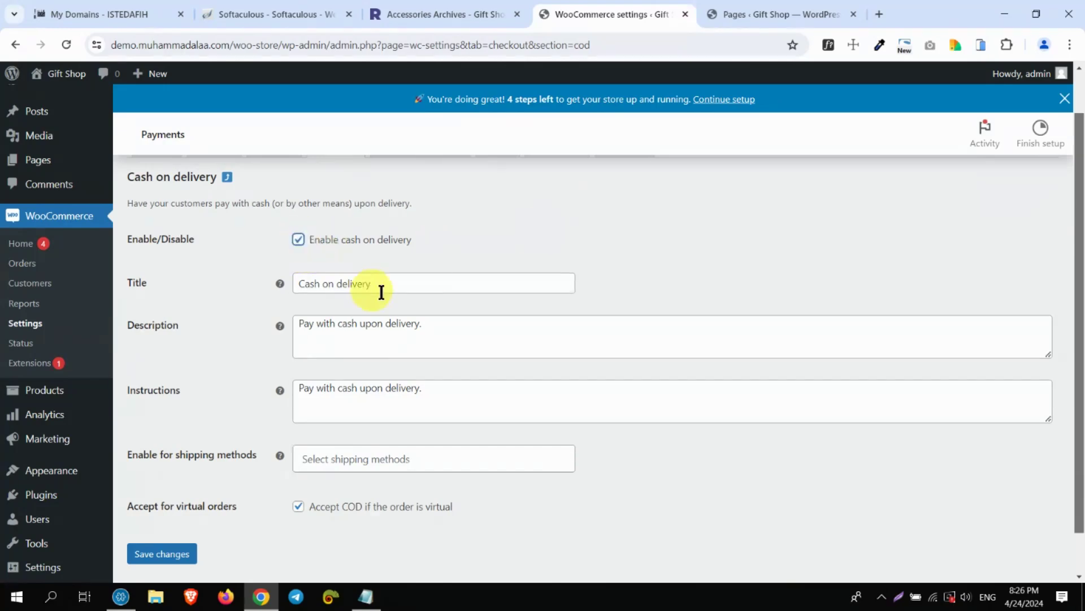
{"action": "left_click_drag", "start_coordinate": [413, 286], "coordinate": [278, 288]}
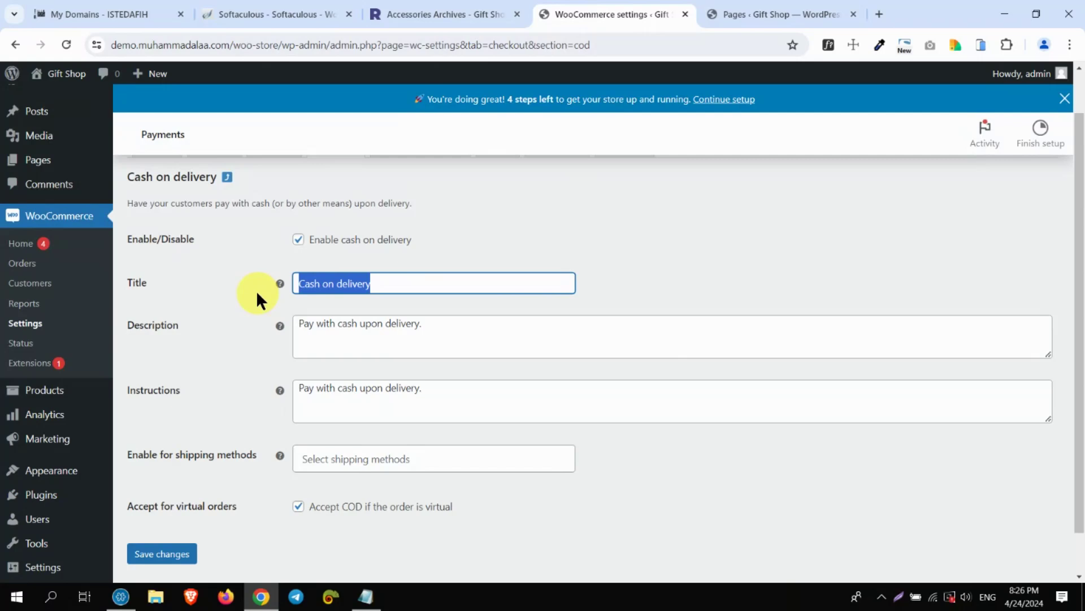
{"action": "type", "text": "Dig"}
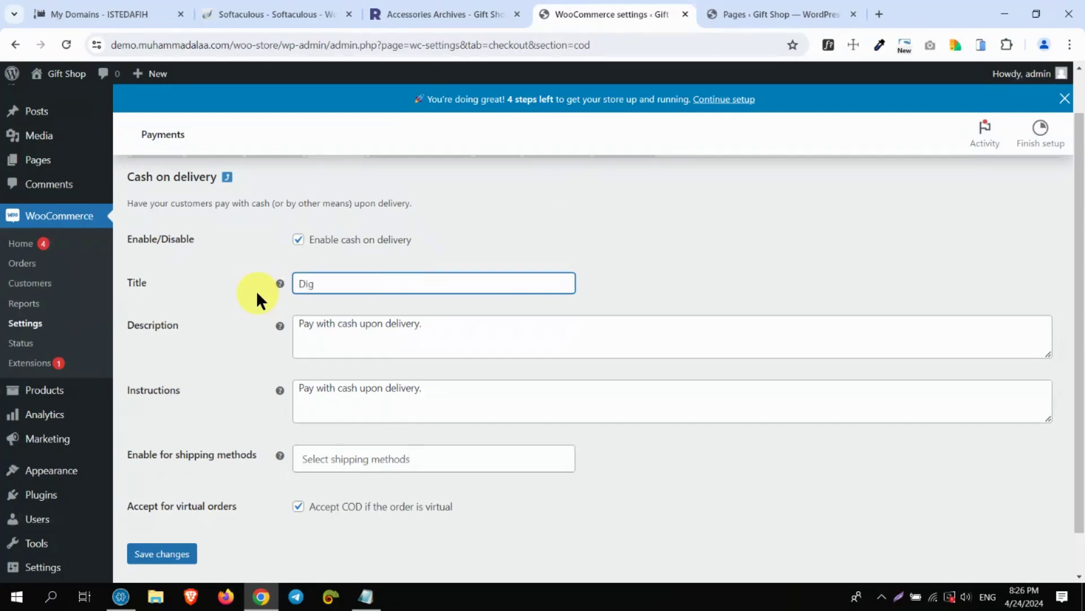
{"action": "type", "text": "ital Wallet"}
Set the description to 'Vodafone Cash, Ettisalat Cash, Orange Cash.'
{"action": "left_click", "coordinate": [359, 328]}
{"action": "triple_click", "coordinate": [360, 327]}
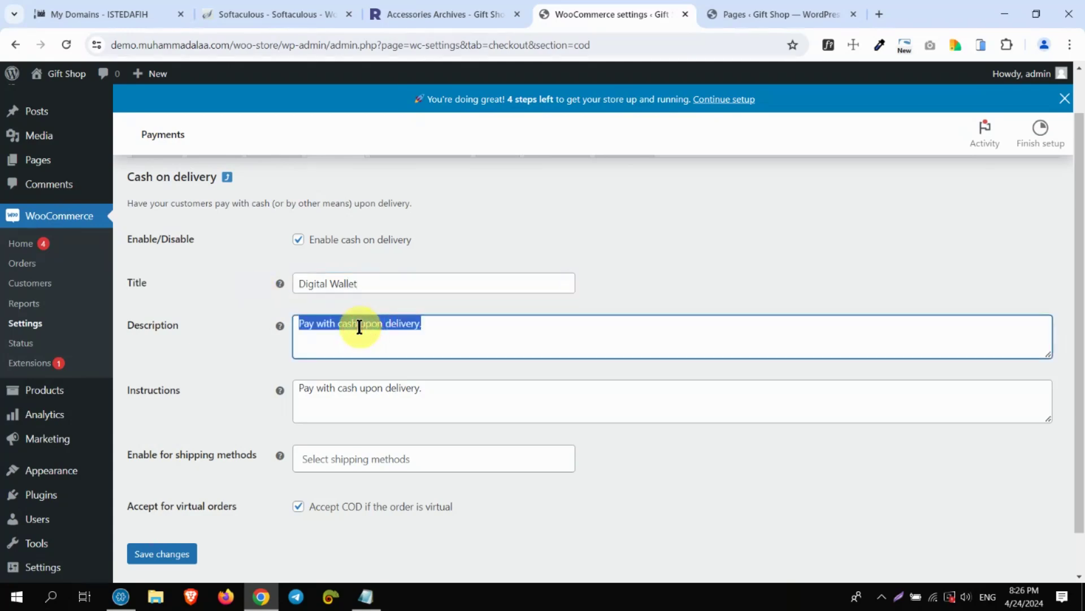
{"action": "type", "text": "Vodafone "}
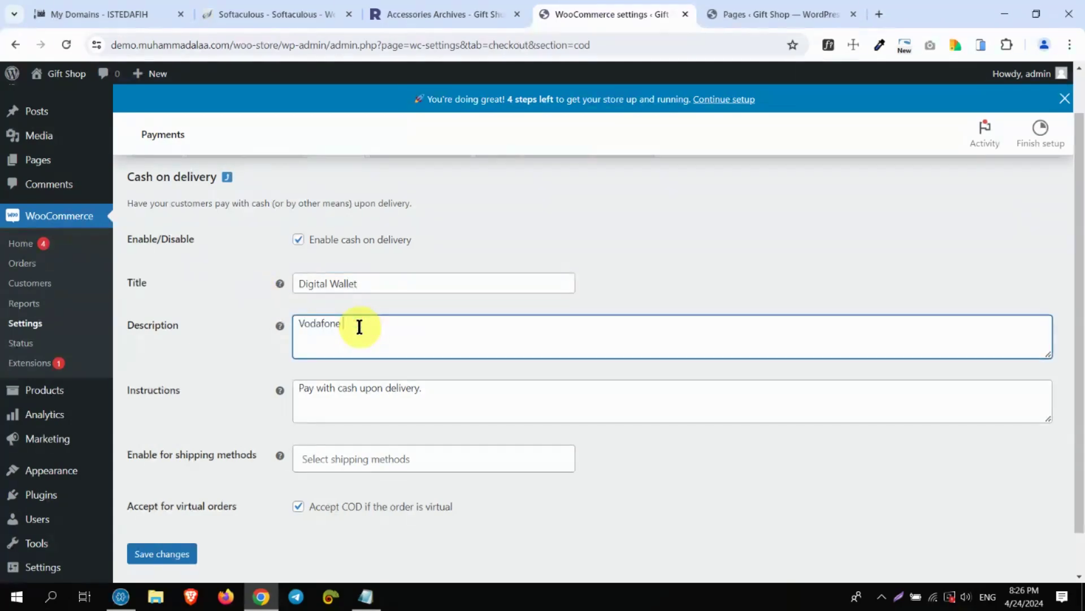
{"action": "type", "text": "Cash, Ettisalat Cash, Orange Cash"}
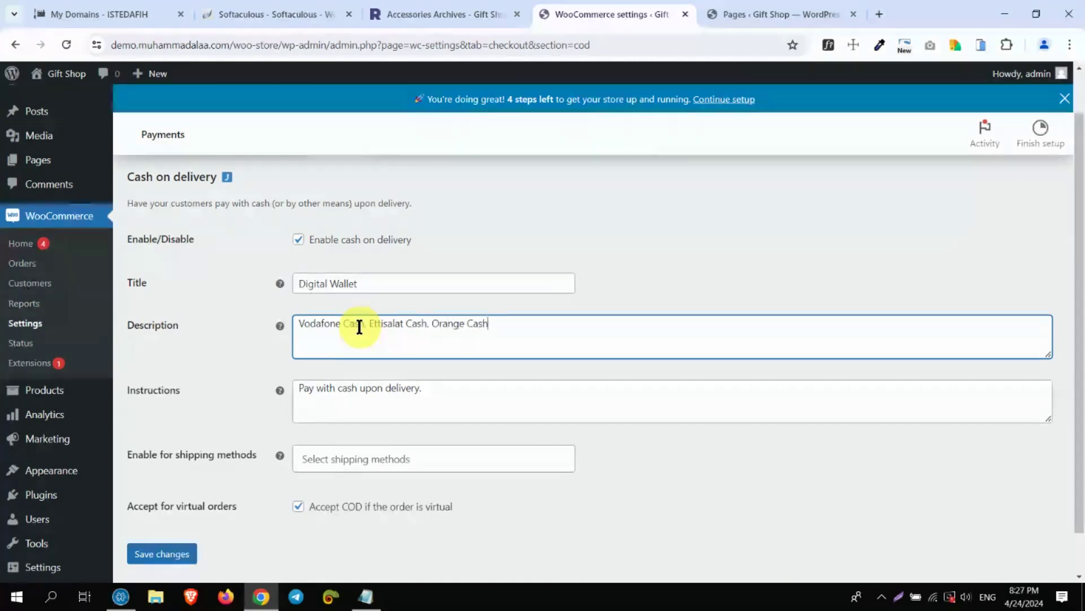
{"action": "type", "text": "."}
{"action": "triple_click", "coordinate": [388, 399]}
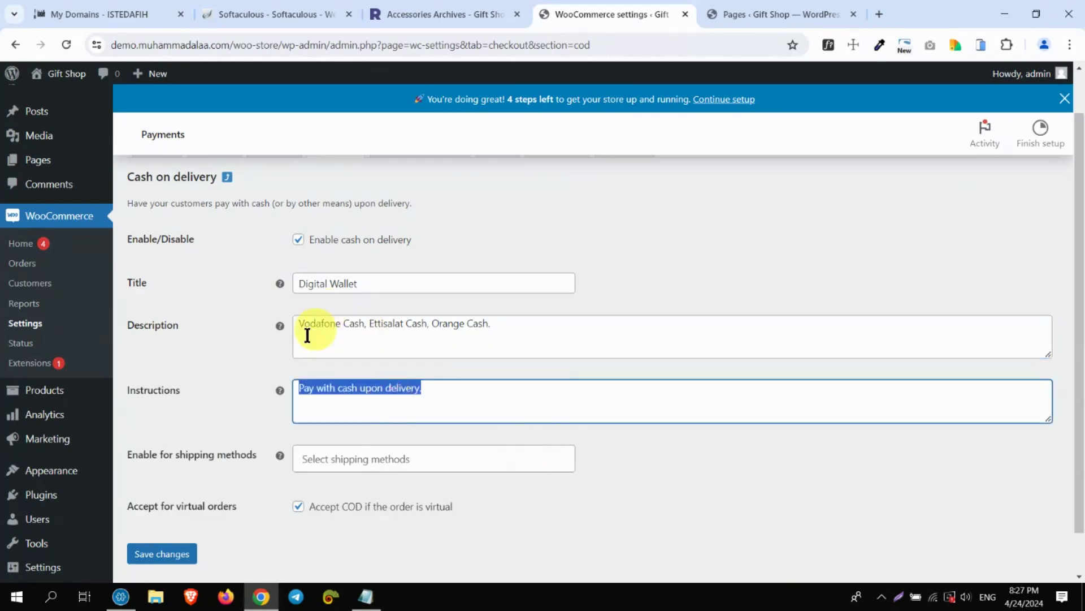
Set instructions to the Vodafone Cash number plus a WhatsApp support contact note, and save
{"action": "left_click_drag", "start_coordinate": [300, 323], "coordinate": [364, 322]}
{"action": "key", "text": "ctrl+c"}
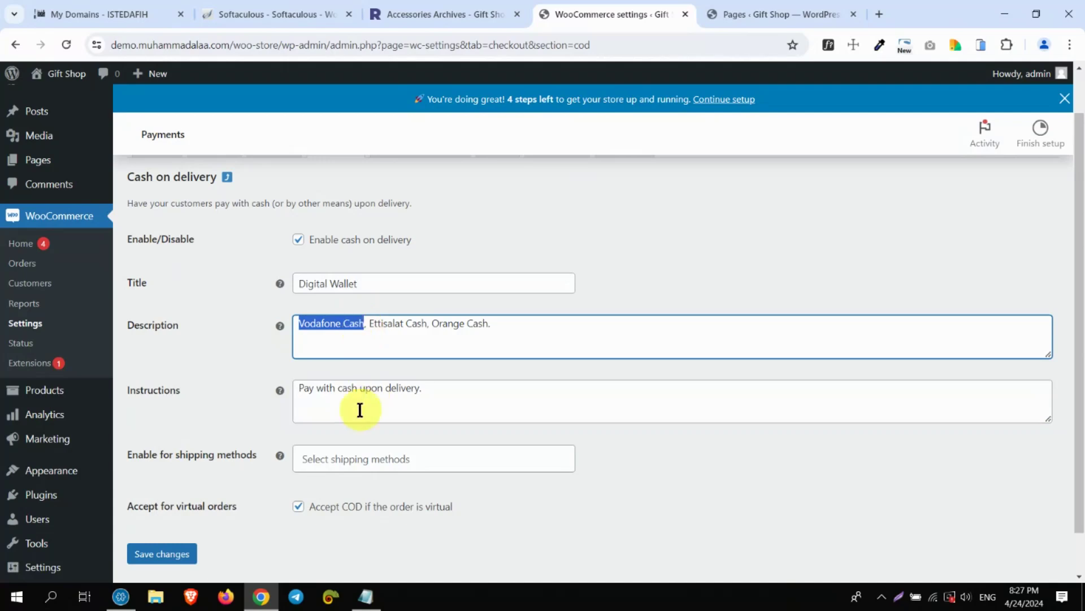
{"action": "triple_click", "coordinate": [356, 387]}
{"action": "key", "text": "ctrl+v"}
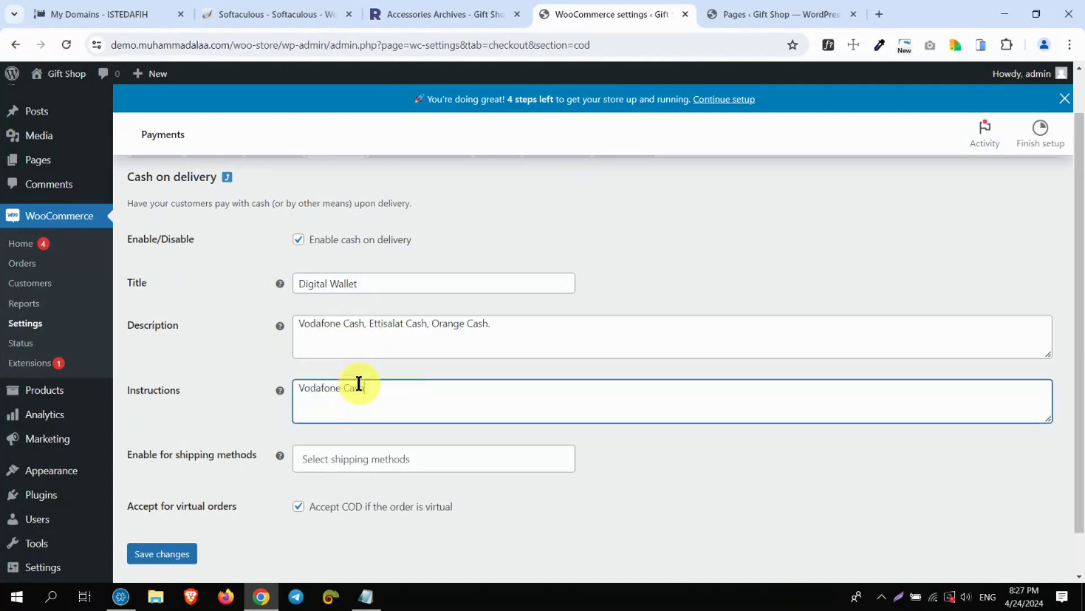
{"action": "type", "text": ": 01000020"}
{"action": "type", "text": "After payment "}
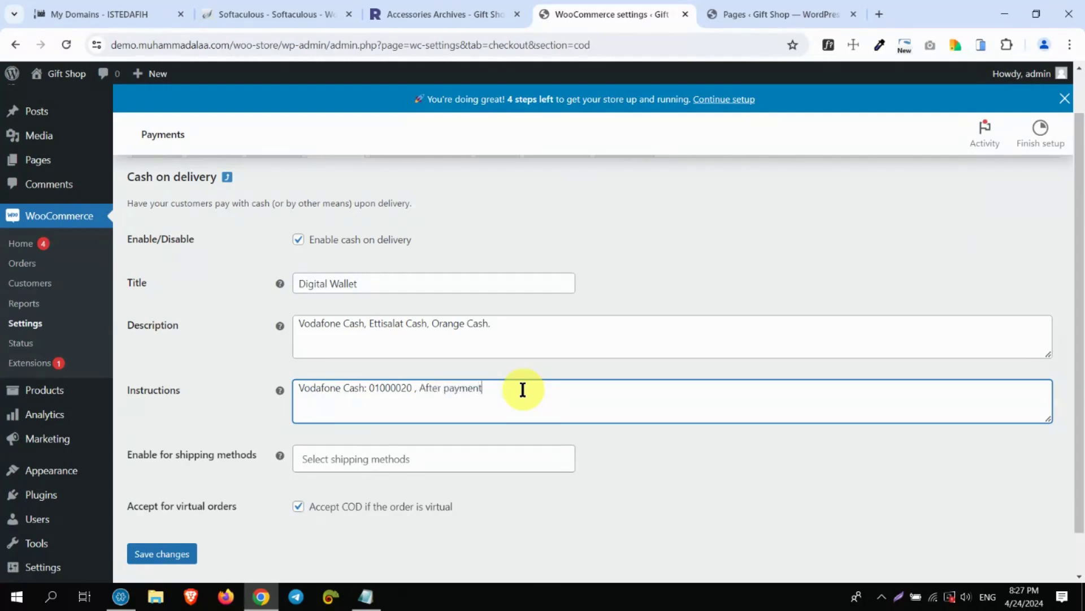
{"action": "type", "text": "please contact support bt"}
{"action": "key", "text": "BackSpace"}
{"action": "key", "text": "BackSpace"}
{"action": "type", "text": "y WhatsA"}
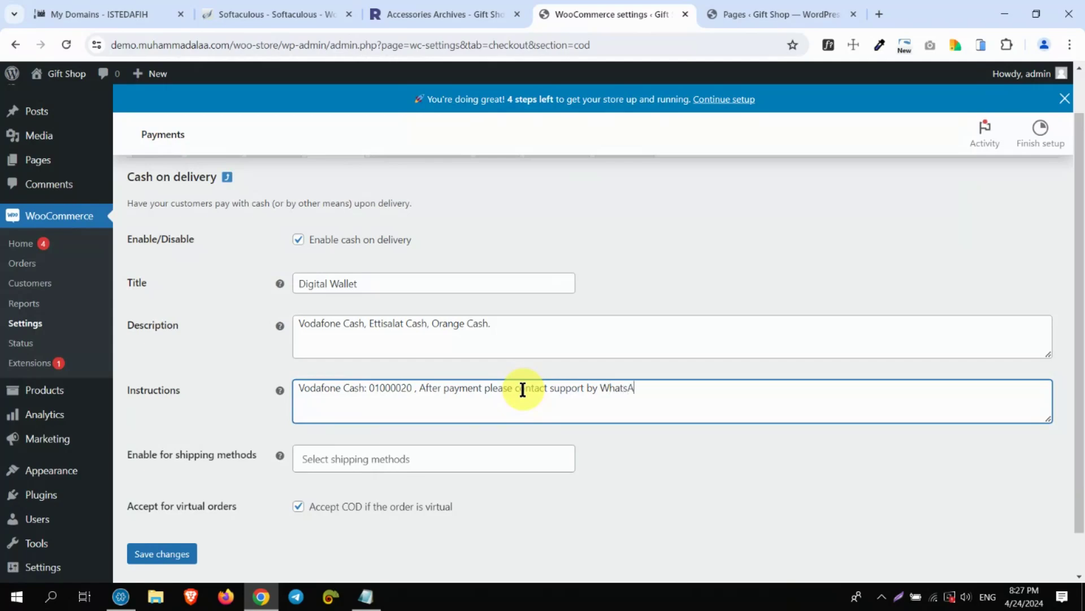
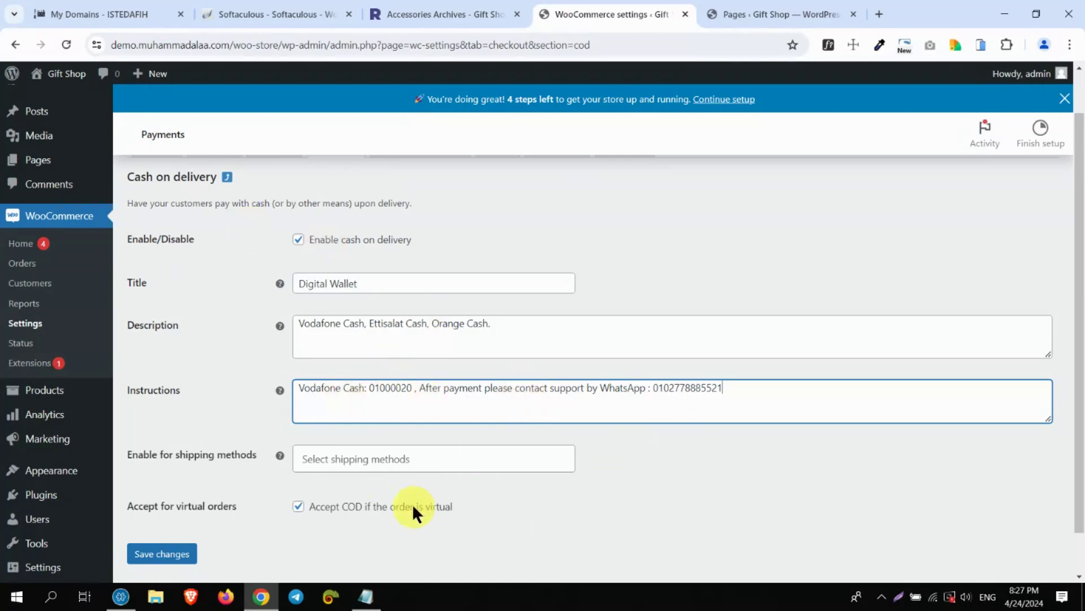
{"action": "left_click", "coordinate": [163, 554]}
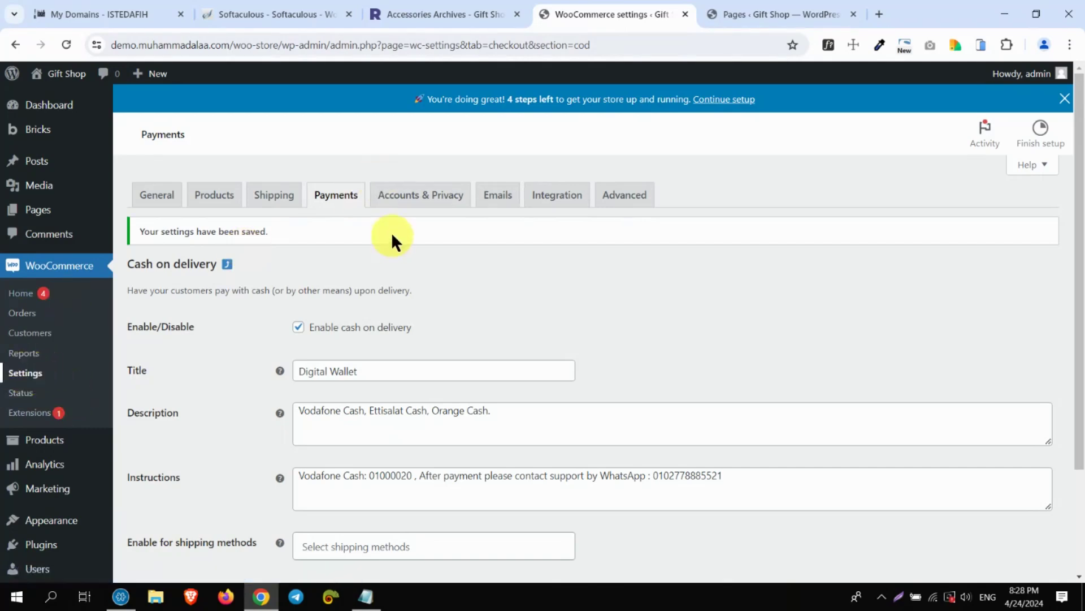
Return to the payment methods list showing Cash on delivery – Digital Wallet and Direct bank transfer
{"action": "left_click", "coordinate": [343, 197]}
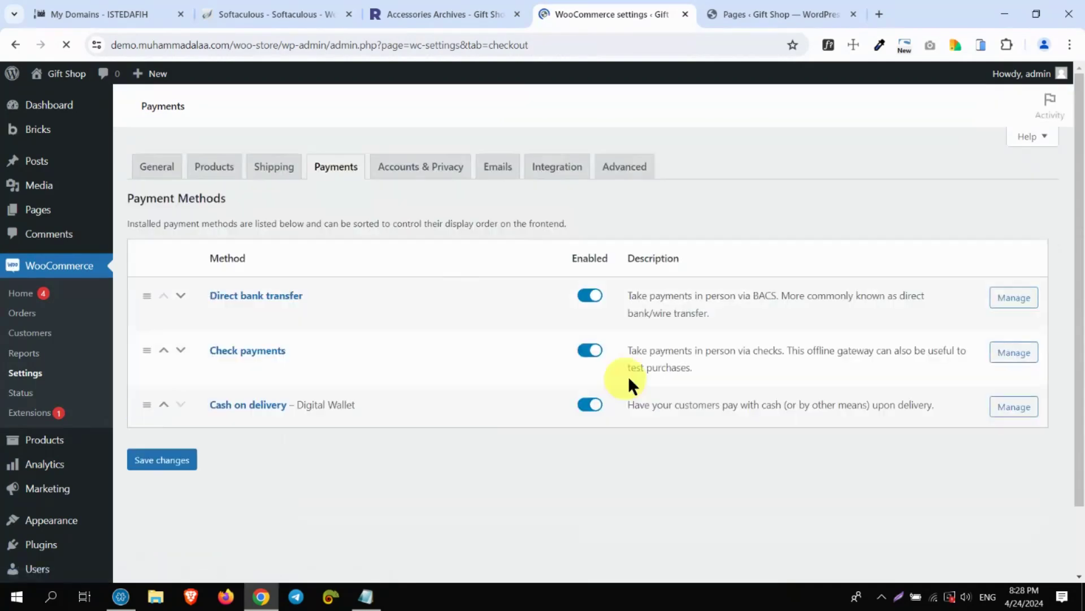
{"action": "left_click_drag", "start_coordinate": [364, 401], "coordinate": [188, 408]}
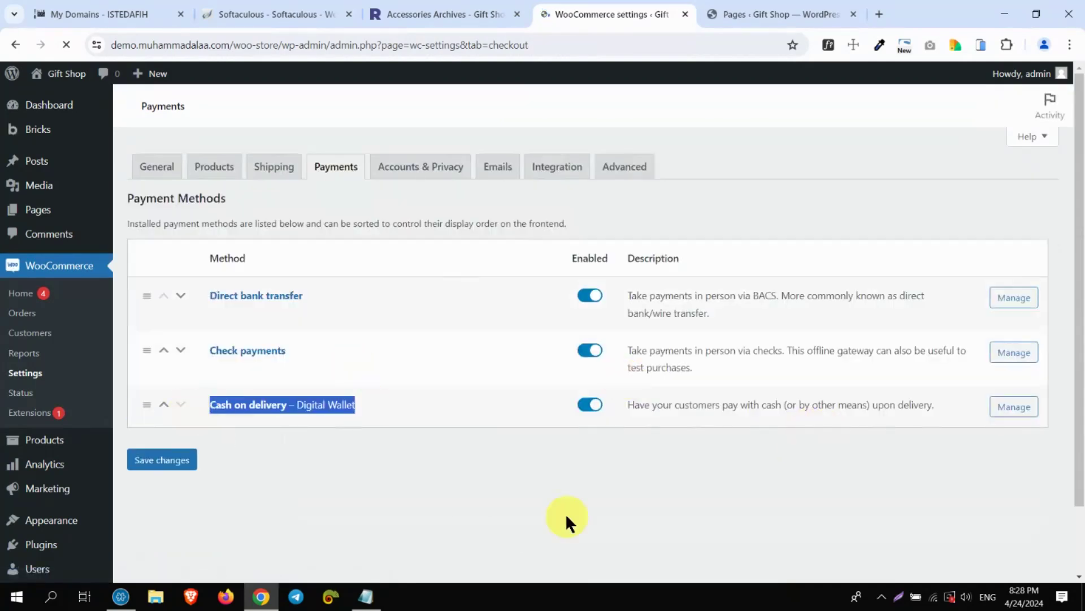
{"action": "left_click_drag", "start_coordinate": [189, 288], "coordinate": [449, 311]}
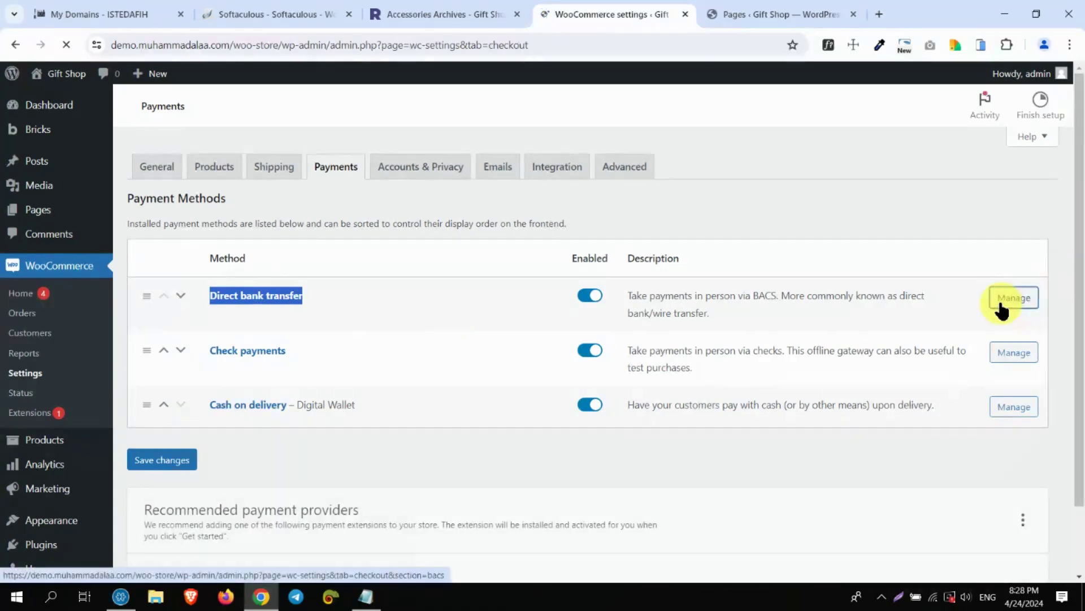
Open the Direct bank transfer settings and replace its title with InstaPay
{"action": "left_click", "coordinate": [1000, 305]}
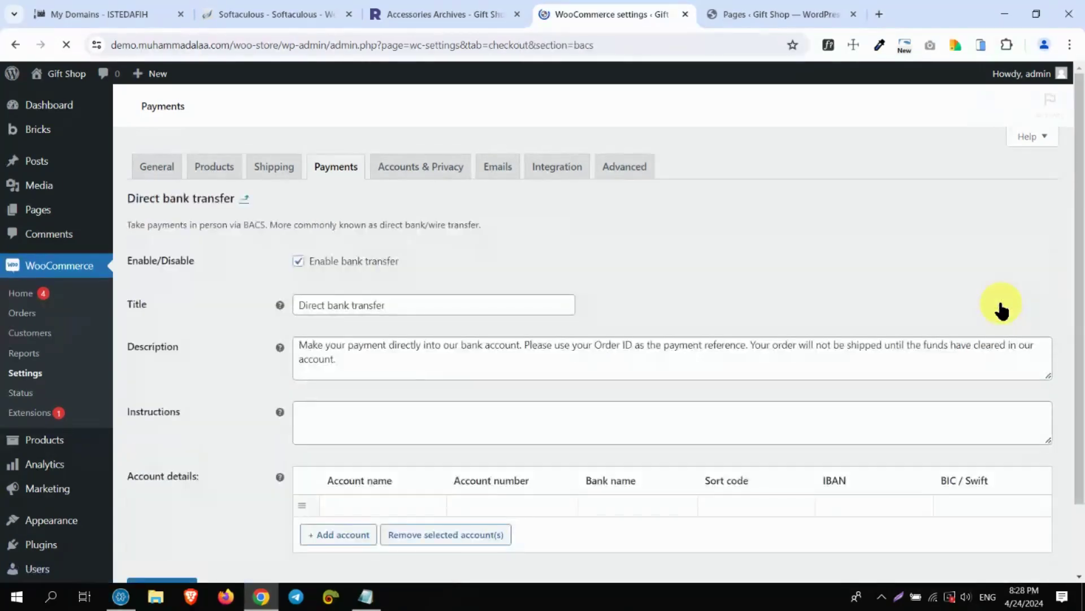
{"action": "left_click", "coordinate": [390, 305]}
{"action": "key", "text": "ctrl+a"}
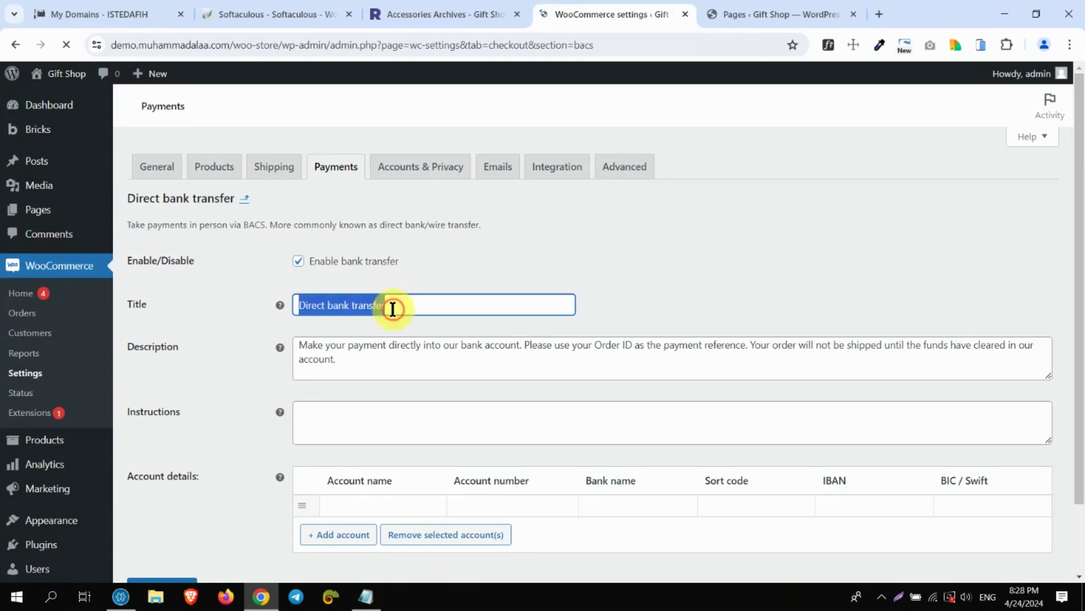
{"action": "key", "text": "BackSpace"}
{"action": "type", "text": "aPay"}
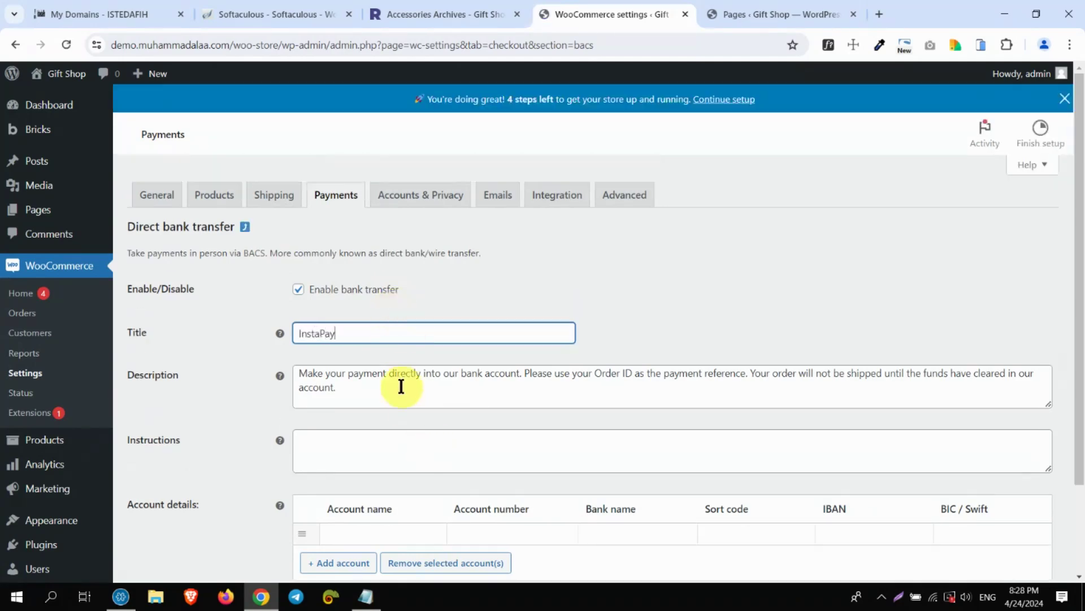
{"action": "left_click", "coordinate": [400, 385]}
{"action": "key", "text": "ctrl+a"}
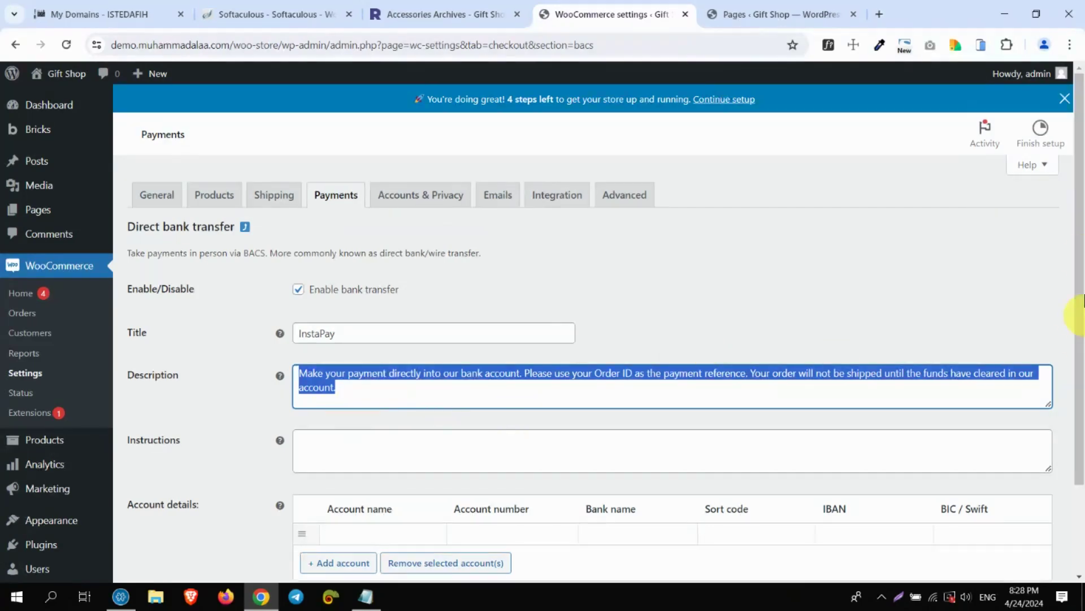
Write the instructions as 'Pay to' followed by the payment handle
{"action": "left_click_drag", "start_coordinate": [1078, 310], "coordinate": [1078, 346]}
{"action": "left_click", "coordinate": [443, 336]}
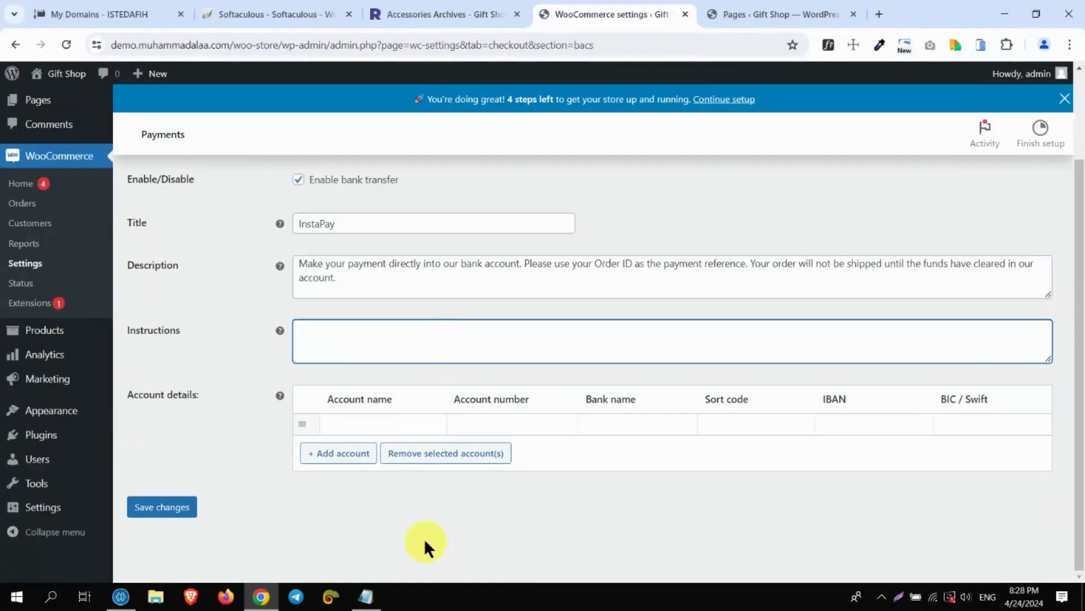
{"action": "type", "text": "Pay then W......"}
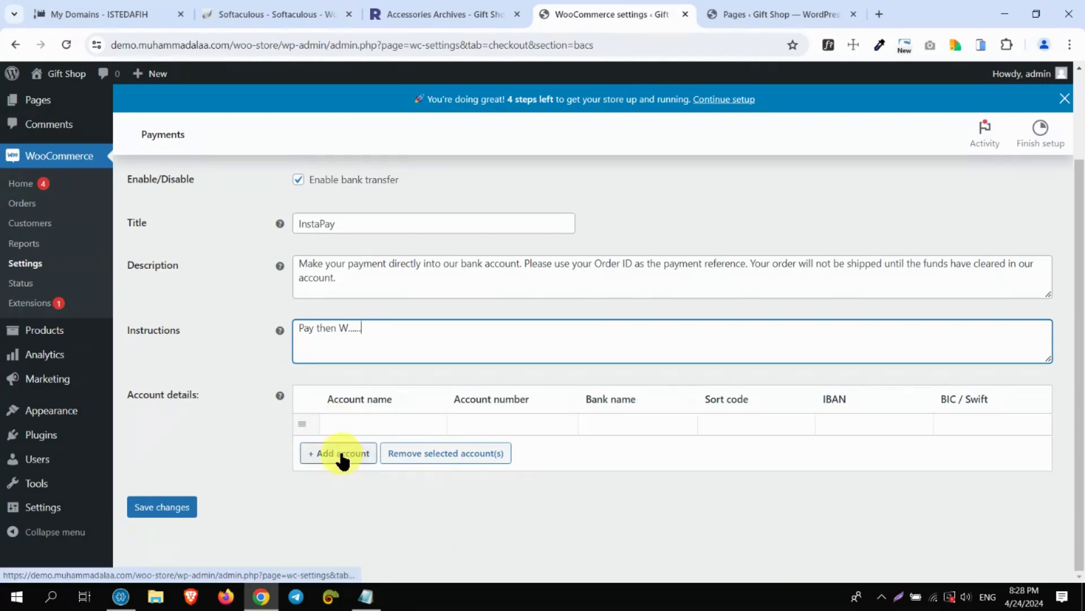
{"action": "triple_click", "coordinate": [362, 332]}
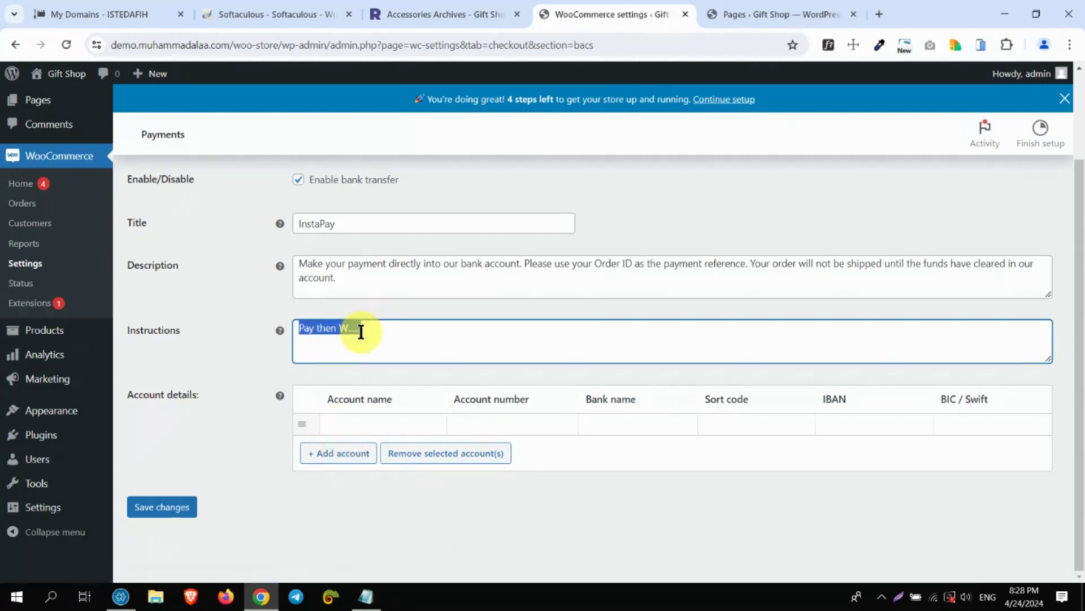
{"action": "left_click", "coordinate": [391, 340]}
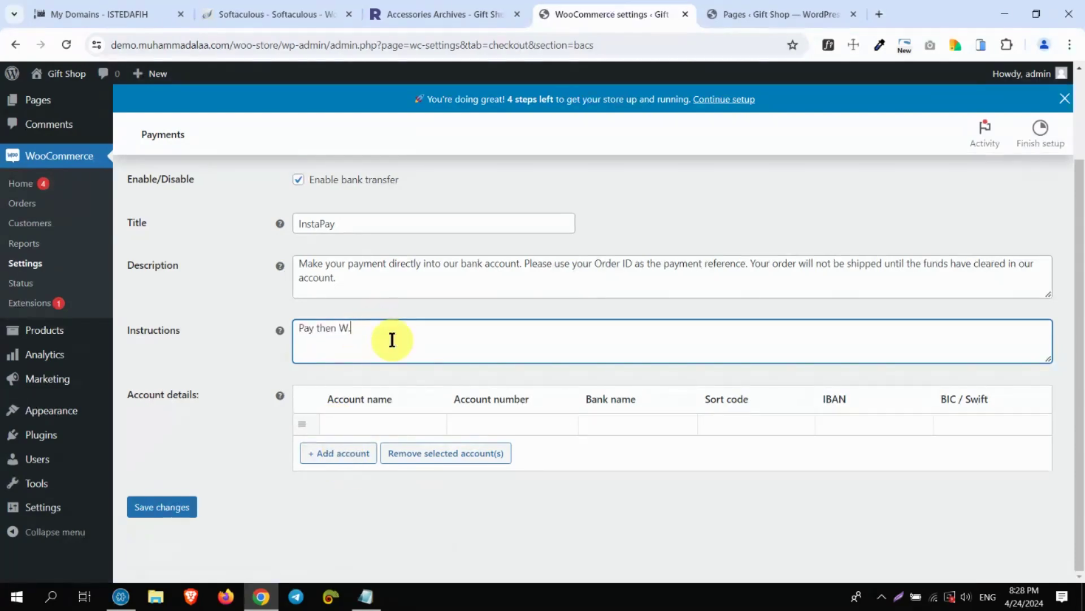
{"action": "key", "text": "BackSpace"}
{"action": "key", "text": "BackSpace"}
{"action": "key", "text": "BackSpace"}
{"action": "key", "text": "BackSpace"}
{"action": "key", "text": "BackSpace"}
{"action": "key", "text": "BackSpace"}
{"action": "key", "text": "BackSpace"}
{"action": "key", "text": "BackSpace"}
{"action": "type", "text": "o"}
{"action": "key", "text": "BackSpace"}
{"action": "type", "text": "@aaaaaaaa"}
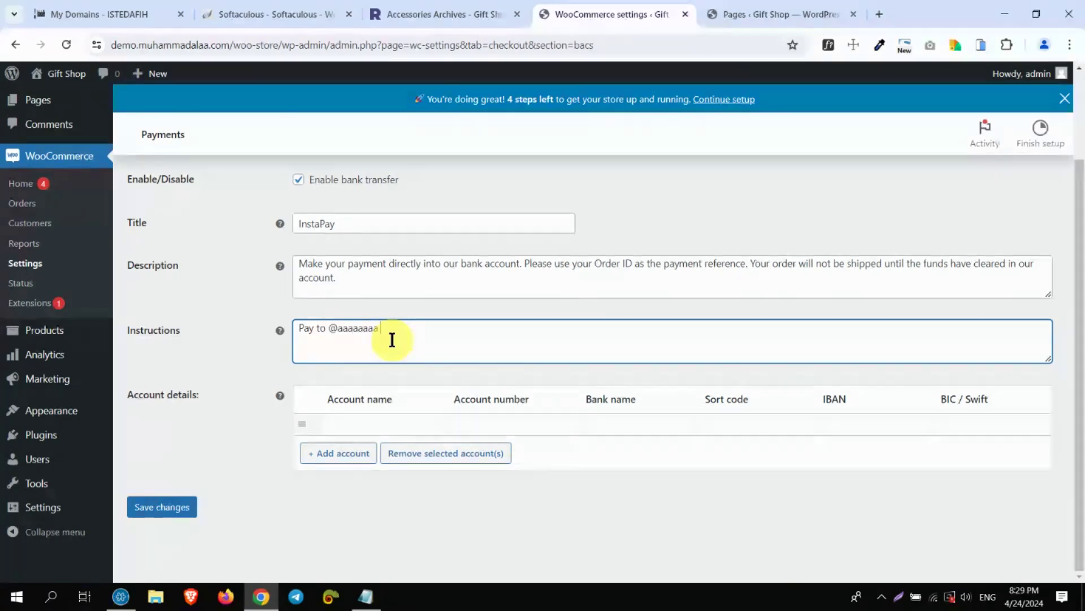
Add a bank account row and set its account name to 'Gift Shop', correcting a mistaken entry
{"action": "left_click", "coordinate": [340, 453]}
{"action": "left_click", "coordinate": [356, 422]}
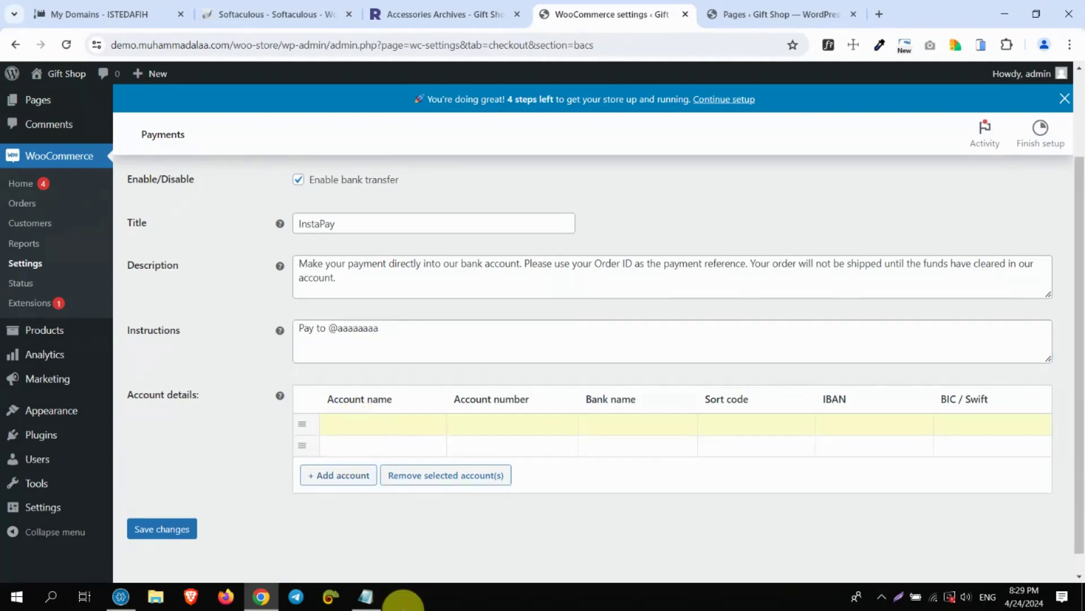
{"action": "type", "text": "120000"}
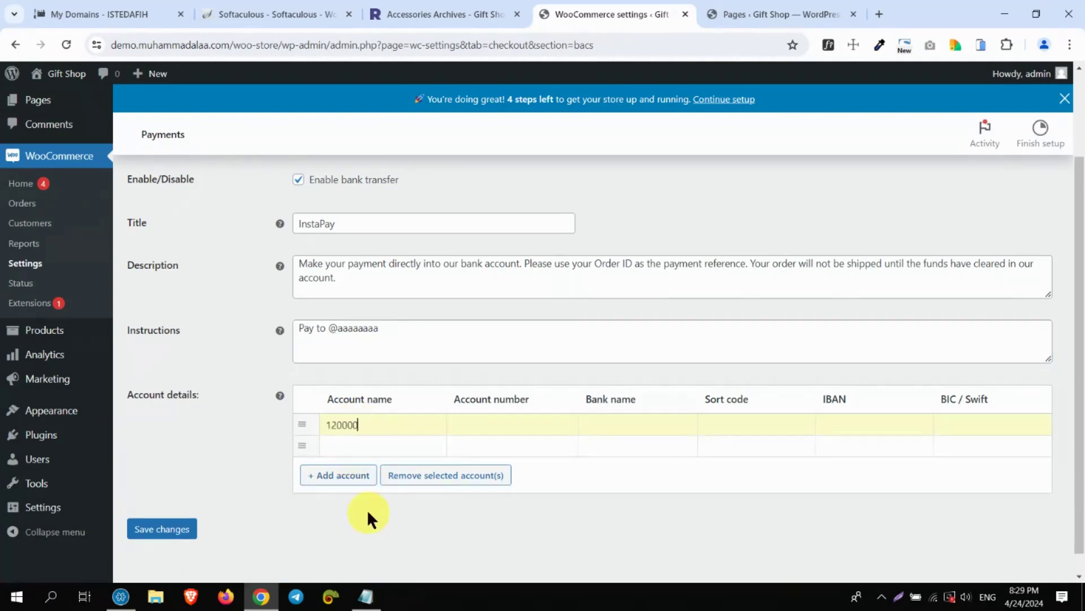
{"action": "type", "text": "00"}
{"action": "left_click", "coordinate": [367, 509]}
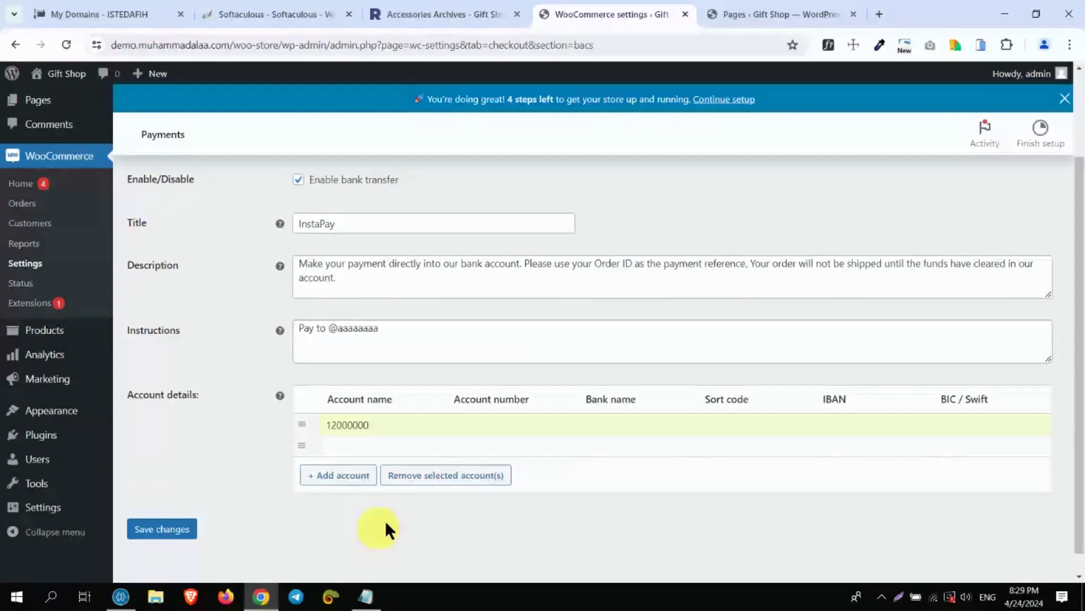
{"action": "double_click", "coordinate": [396, 427]}
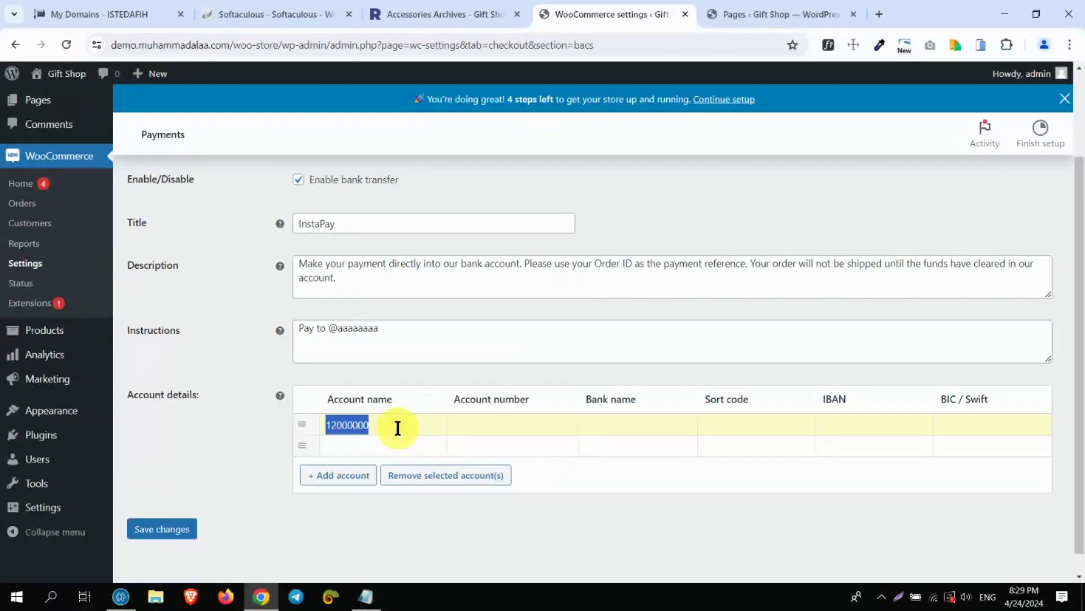
{"action": "type", "text": "Gi"}
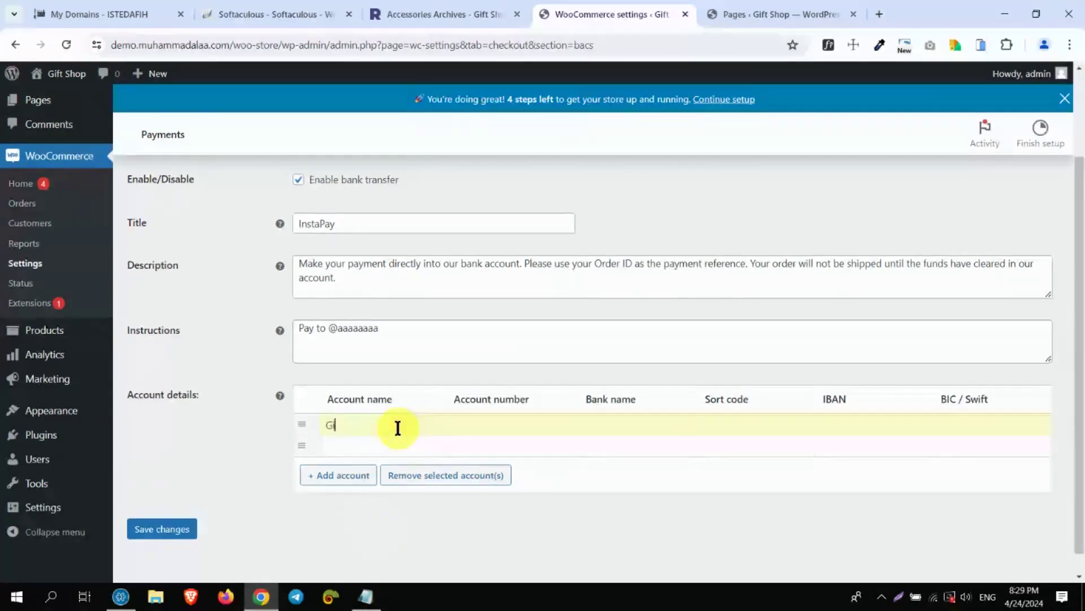
{"action": "type", "text": "ft Shop"}
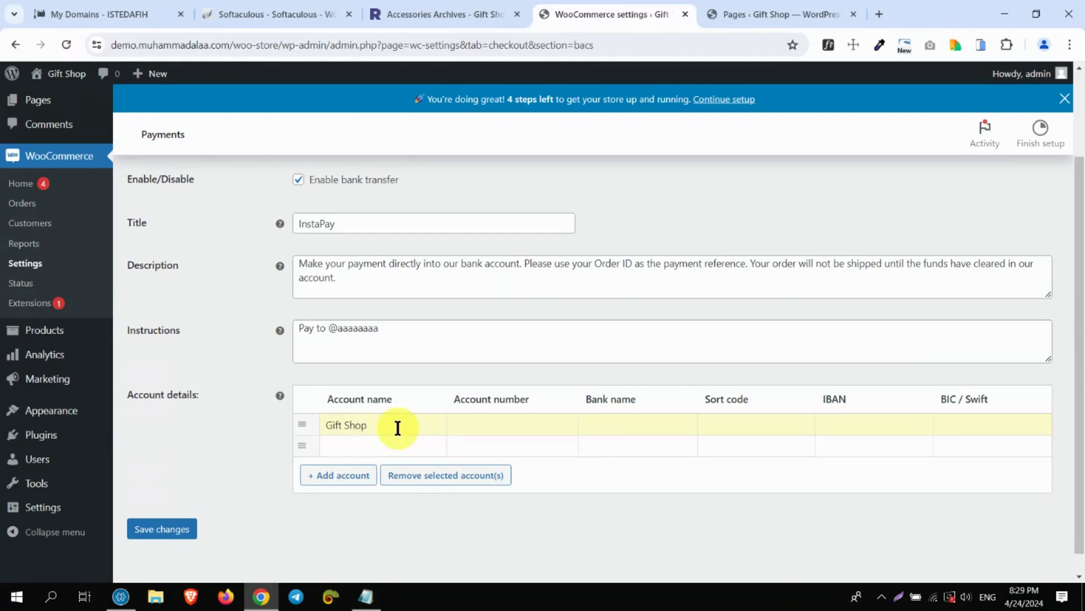
Enter the account number, bank name ALAHLI, IBAN and BIC / Swift code, then save
{"action": "left_click", "coordinate": [516, 427]}
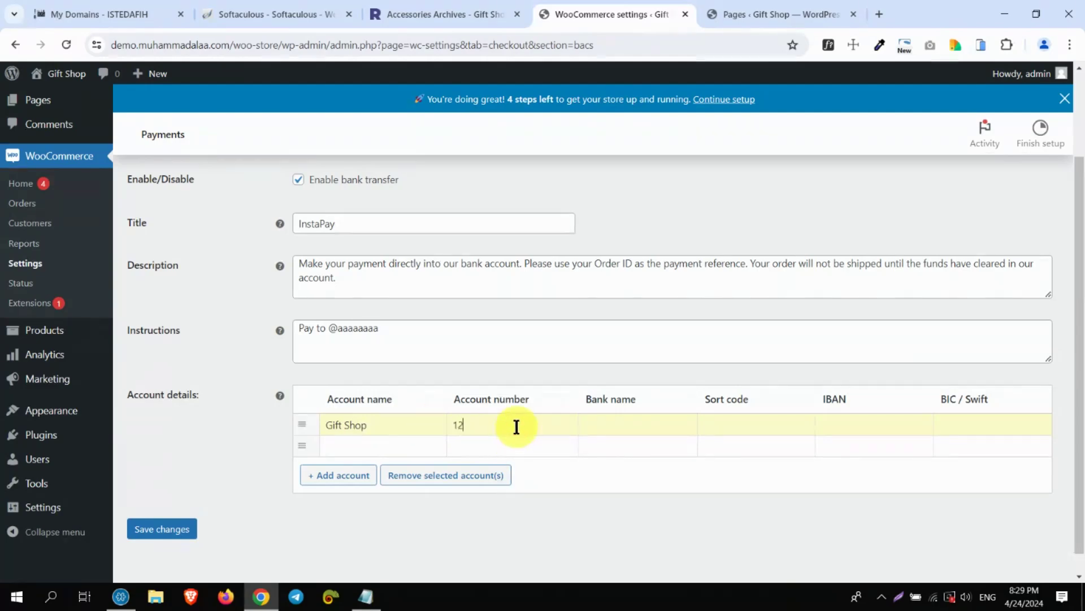
{"action": "left_click", "coordinate": [635, 430]}
{"action": "type", "text": "AL"}
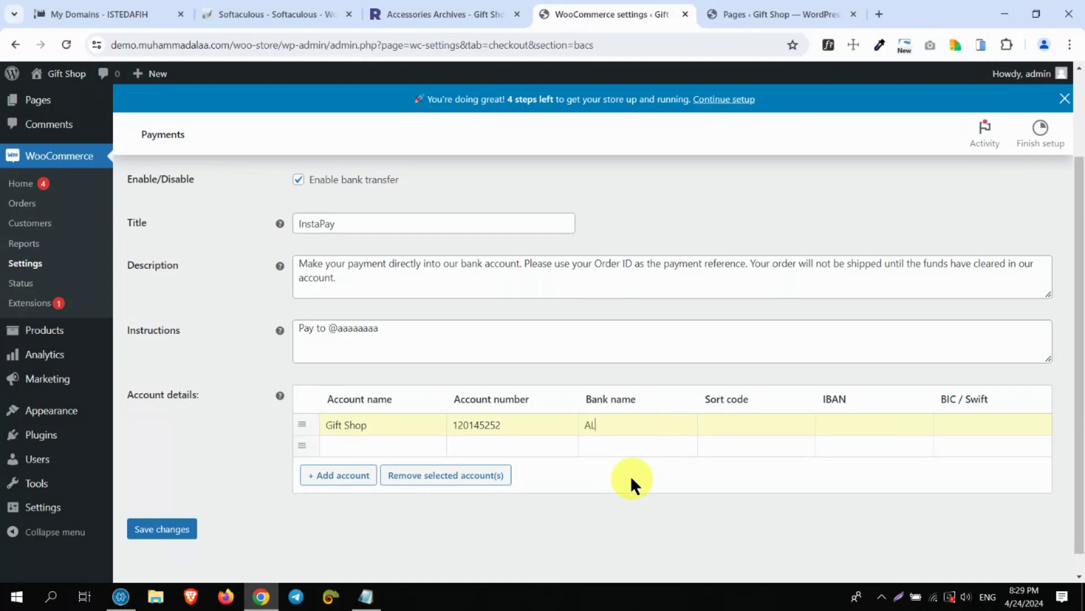
{"action": "type", "text": "AHLI"}
{"action": "left_click", "coordinate": [866, 422]}
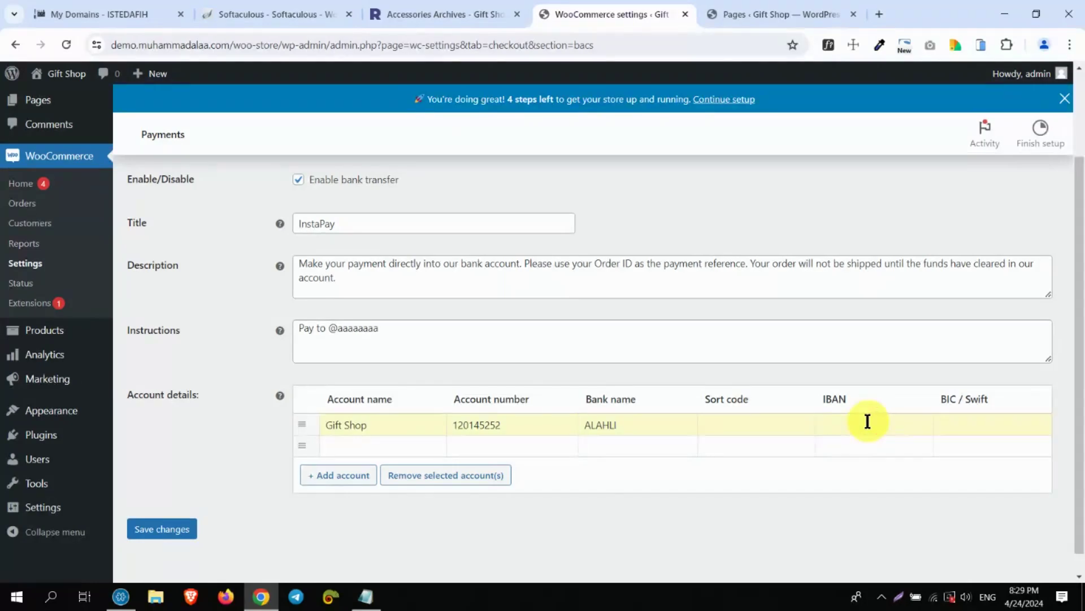
{"action": "left_click", "coordinate": [987, 423]}
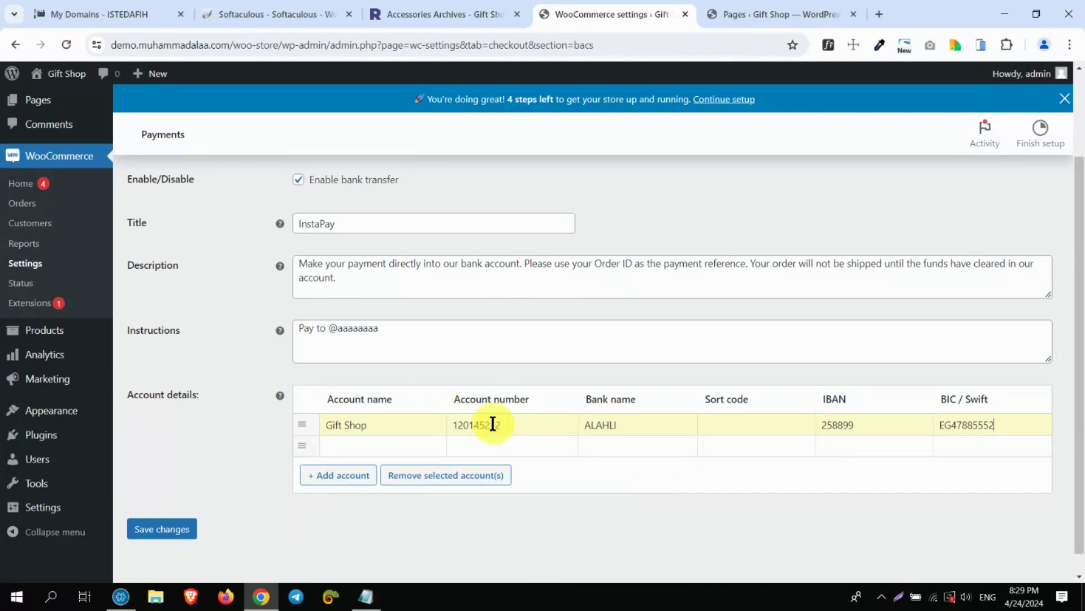
{"action": "left_click", "coordinate": [170, 530]}
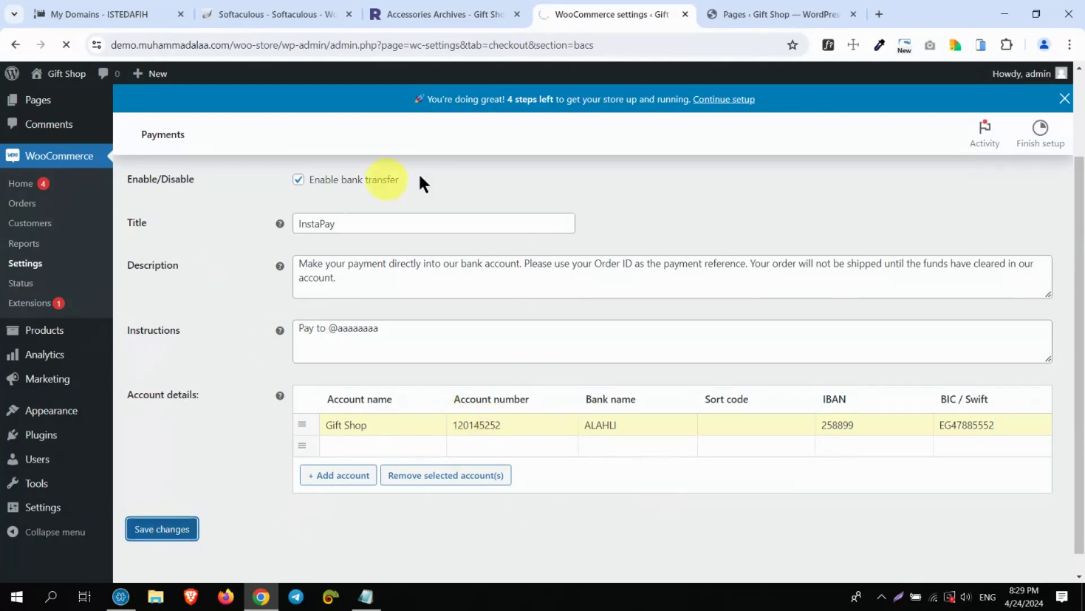